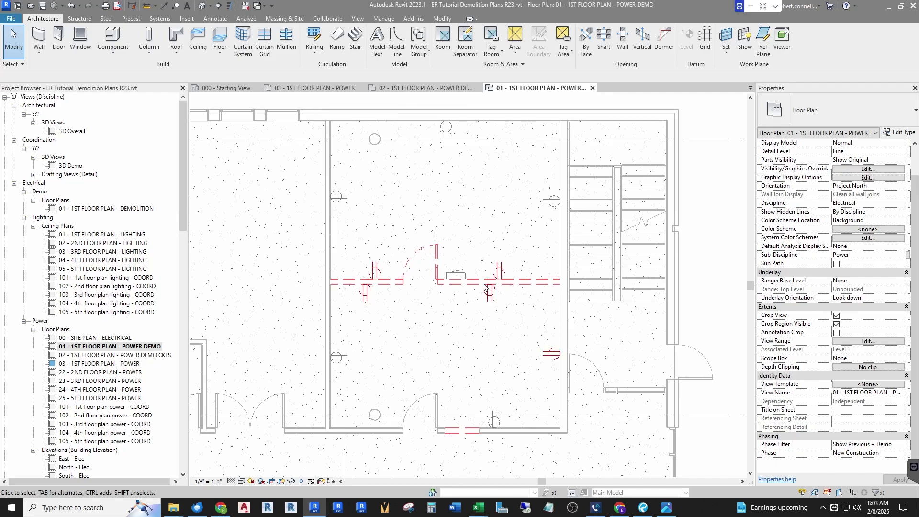
- Inspect the receptacle's circuit data and panel (E)A1's properties, then clear the selection
left_click(552, 357)
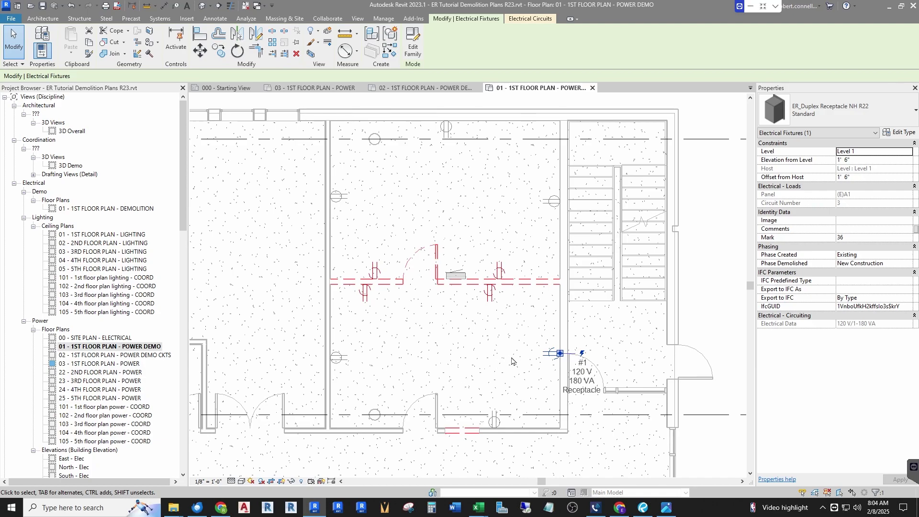
left_click(703, 290)
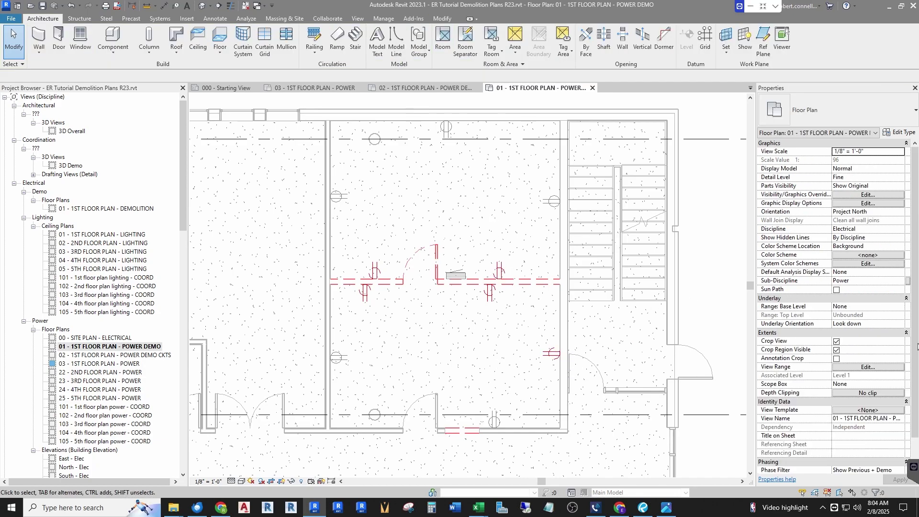
scroll(770, 430, "down", 2)
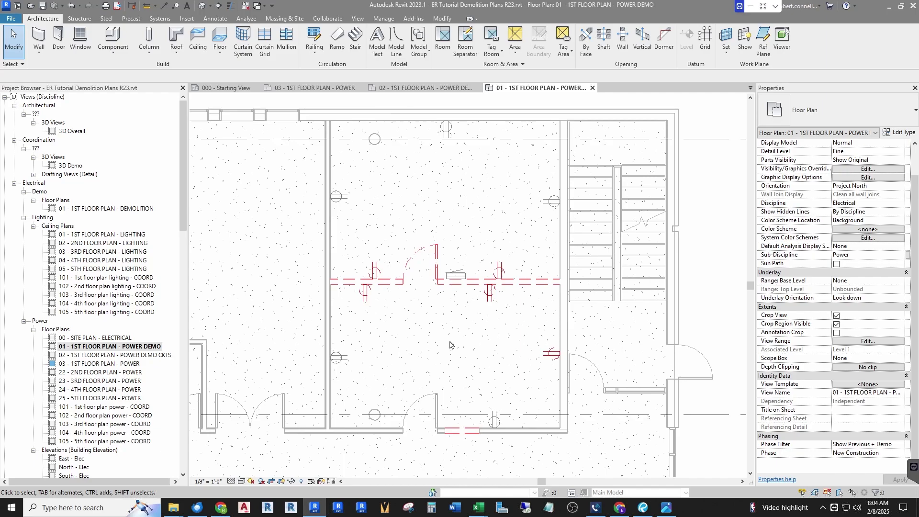
left_click(453, 279)
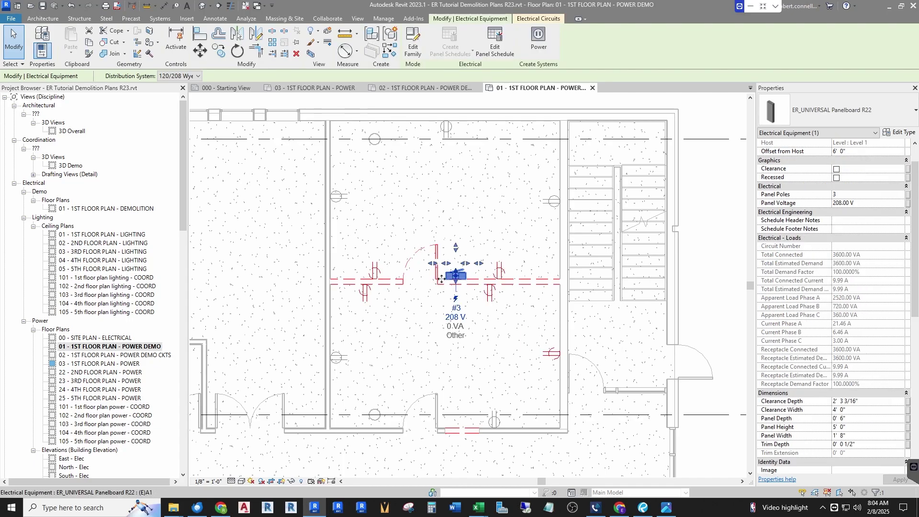
scroll(818, 352, "down", 10)
scroll(818, 352, "down", 3)
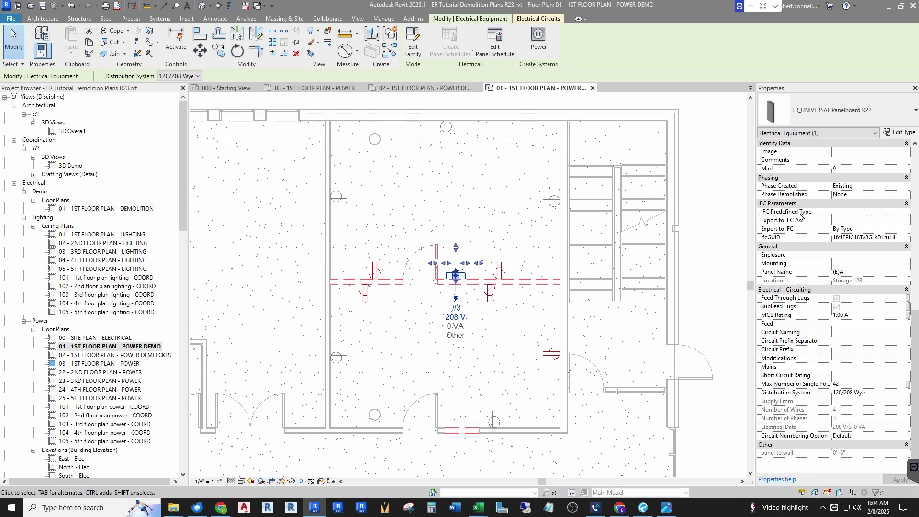
scroll(785, 229, "up", 3)
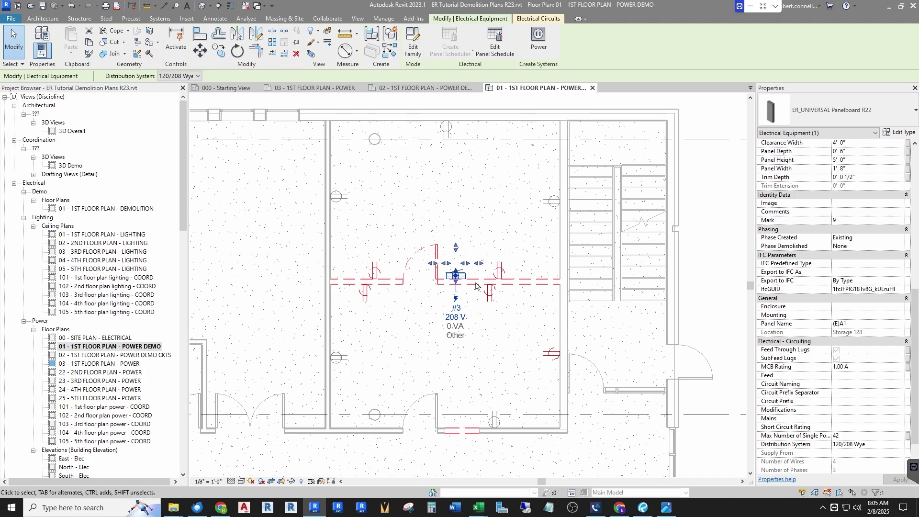
scroll(474, 252, "up", 4)
scroll(474, 251, "down", 5)
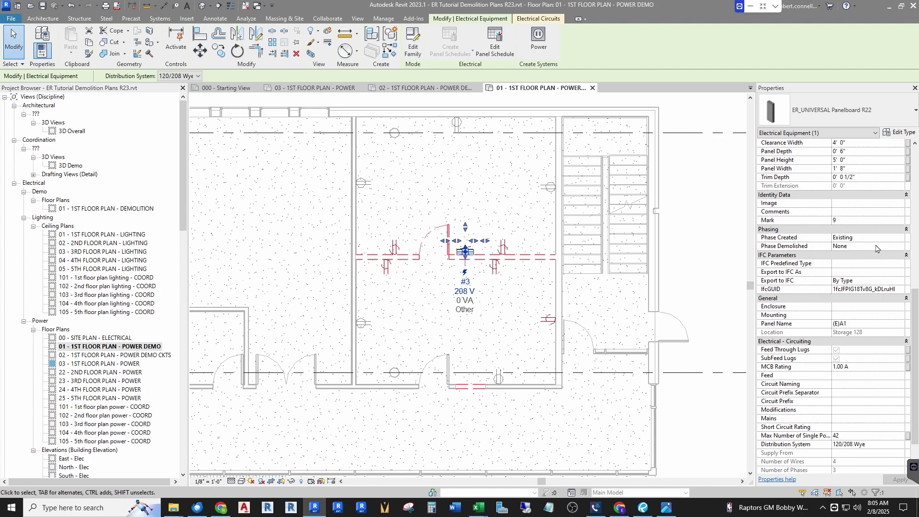
left_click(492, 214)
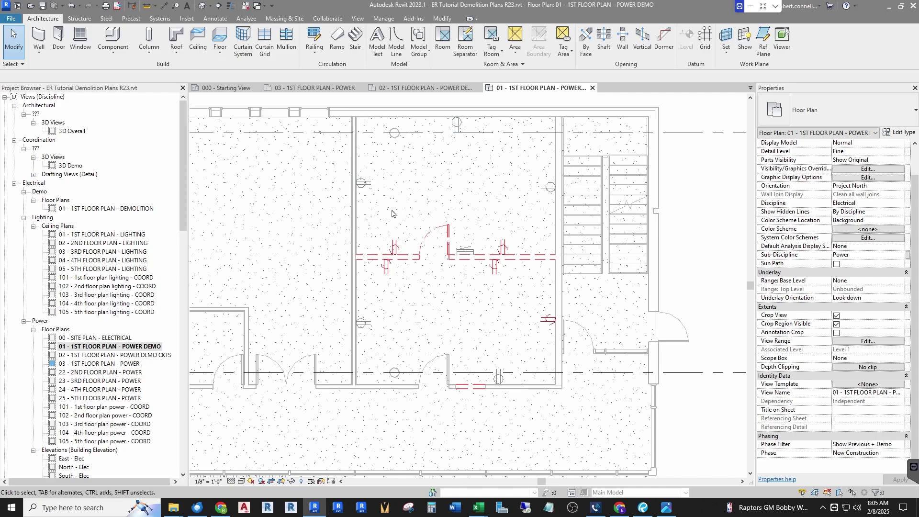
- Open the 03 POWER plan, then 02 - 1ST FLOOR PLAN - POWER DEMO CKTS, and select panel (E)A1
double_click(105, 367)
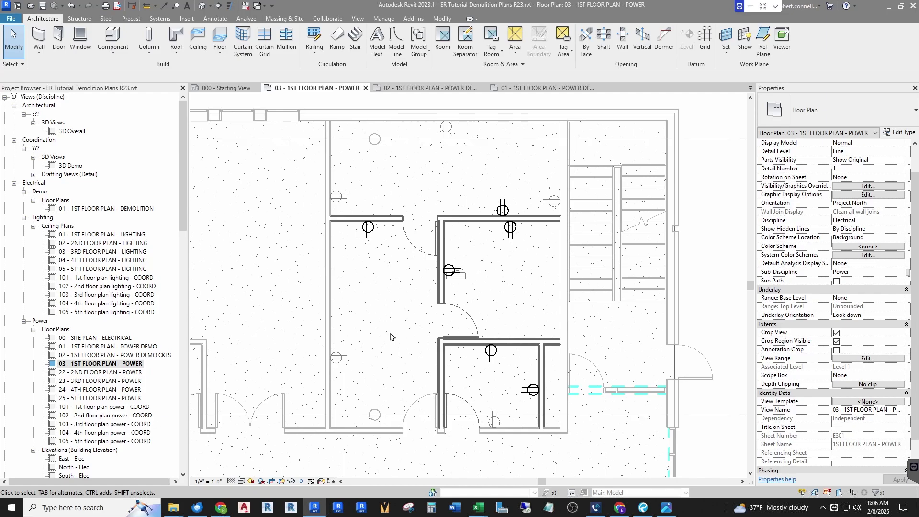
double_click(111, 356)
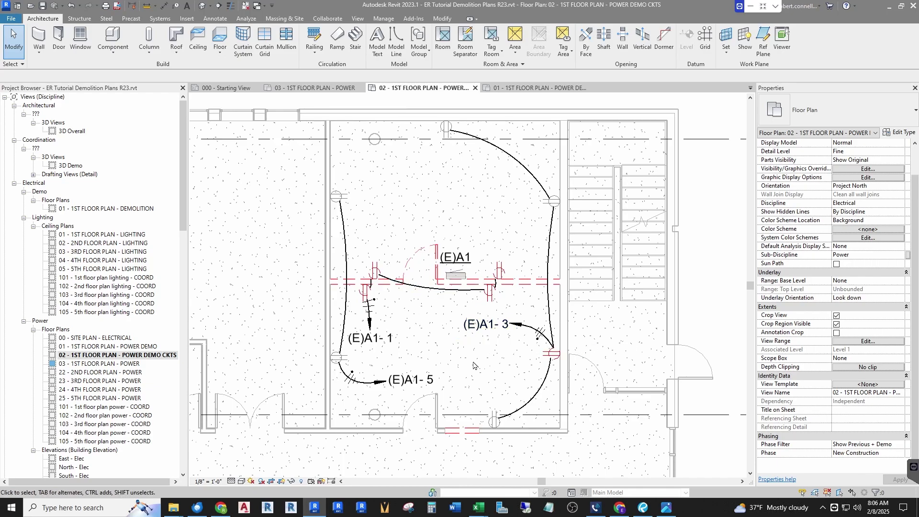
left_click(456, 275)
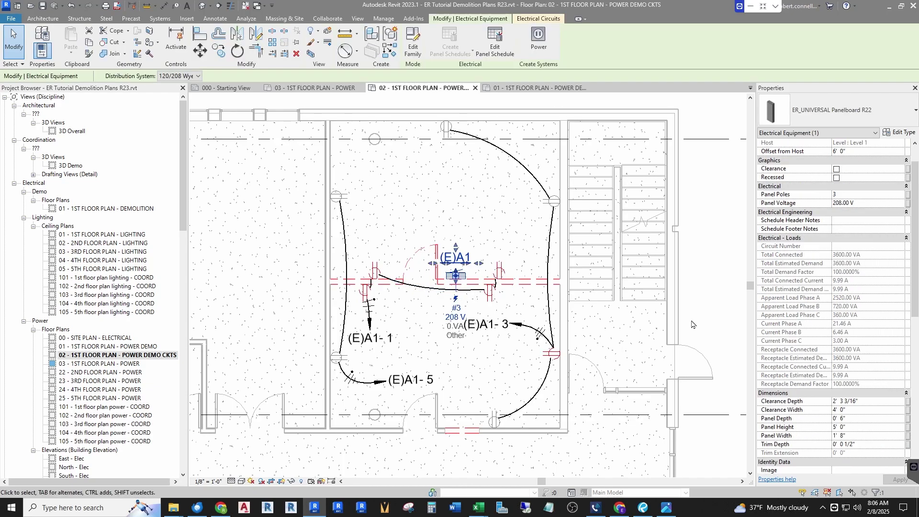
scroll(886, 385, "down", 10)
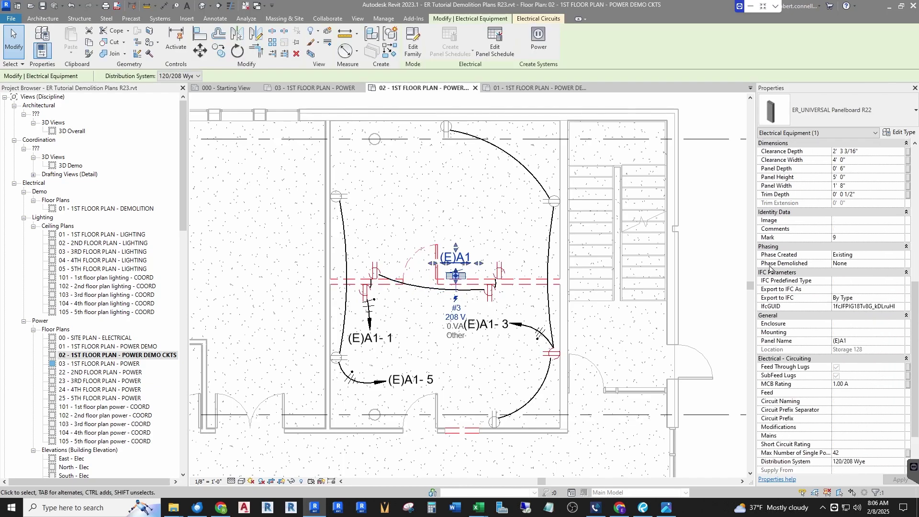
left_click(901, 264)
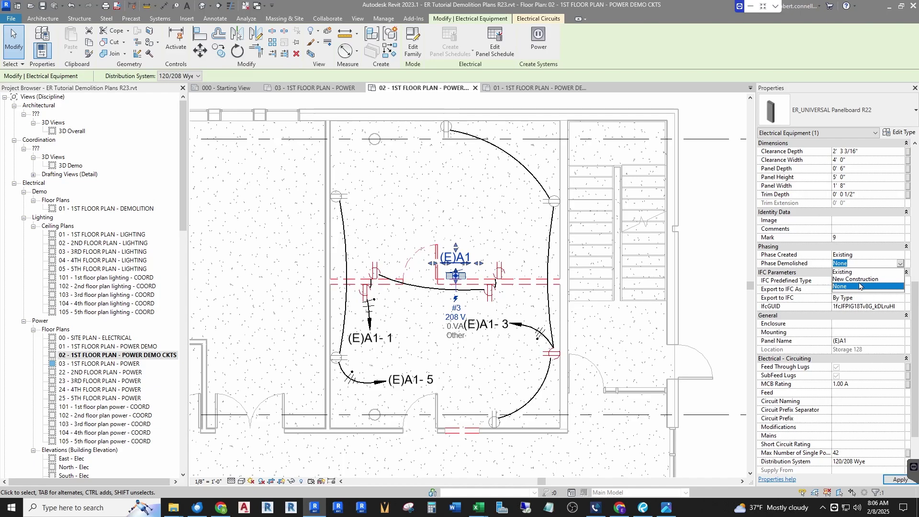
left_click(857, 279)
left_click(896, 479)
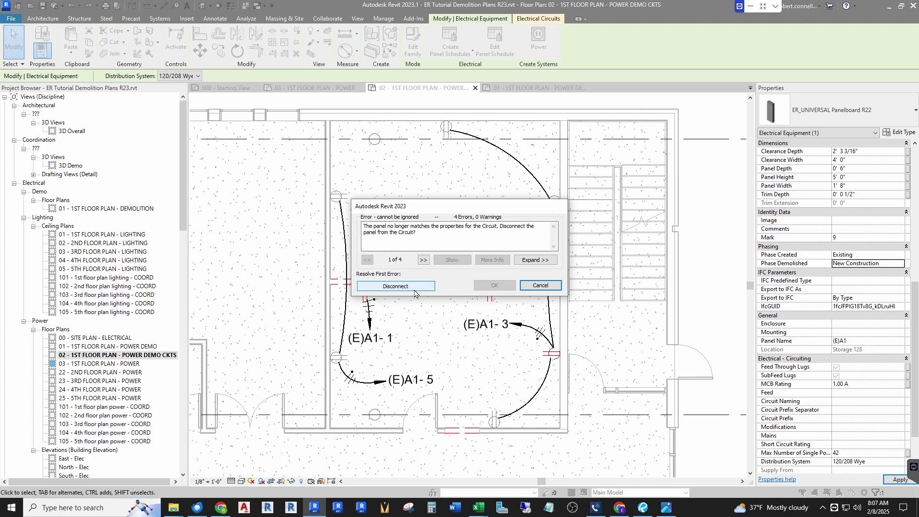
left_click(540, 286)
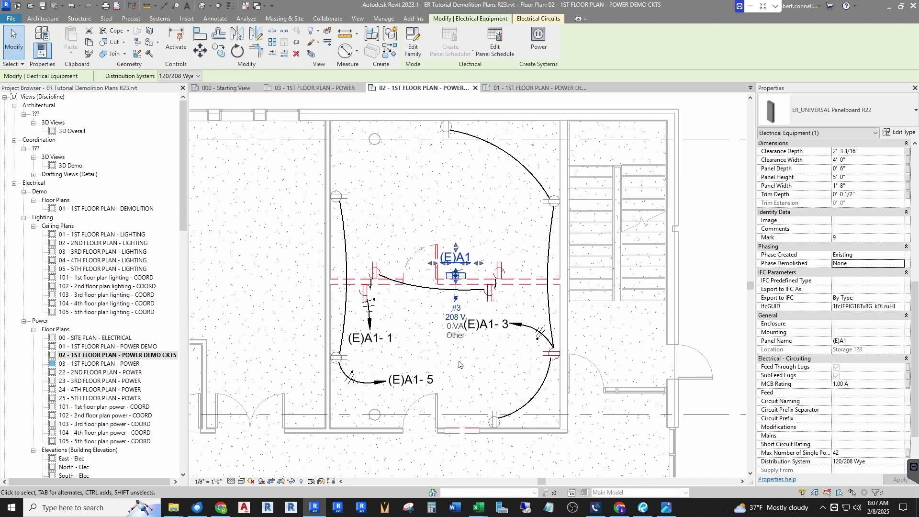
left_click(445, 356)
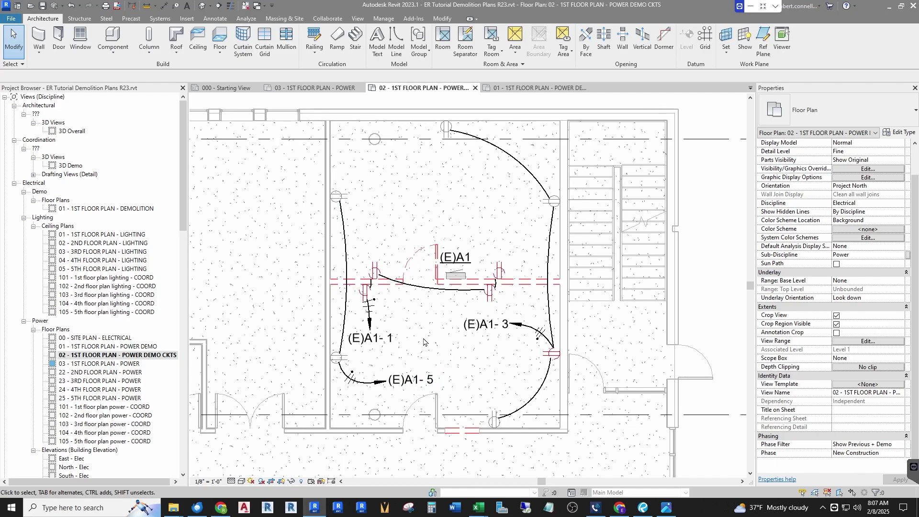
left_click(430, 289)
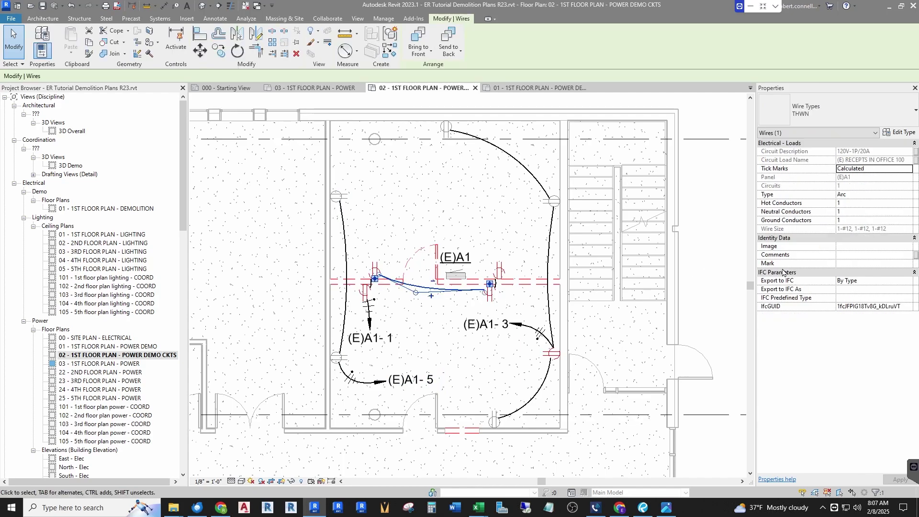
left_click(493, 299)
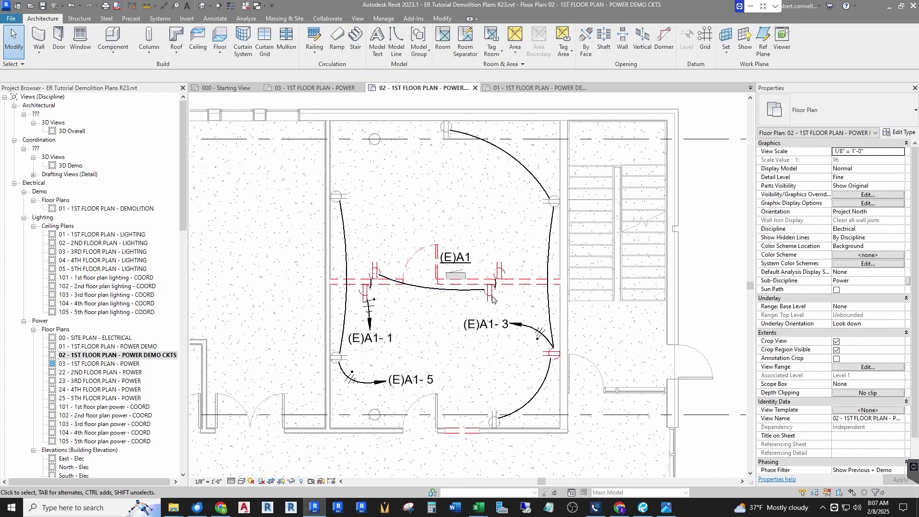
key("Tab")
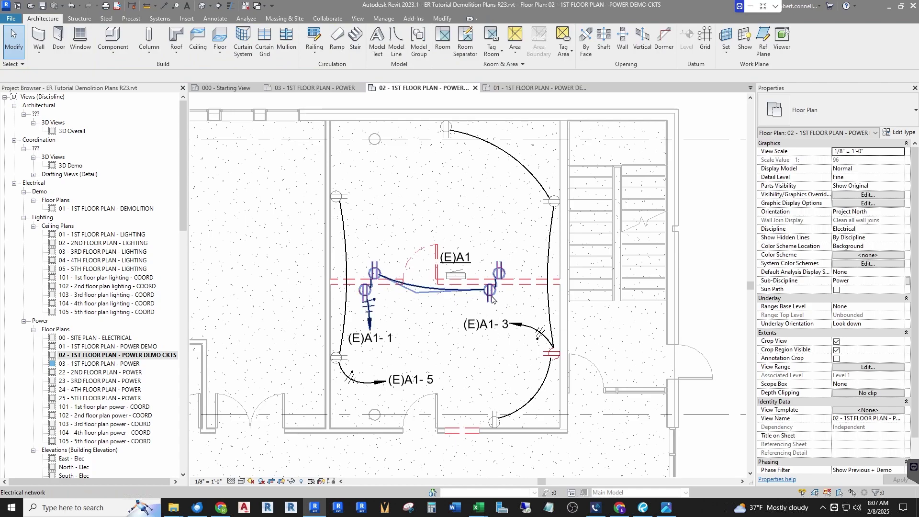
left_click(493, 299)
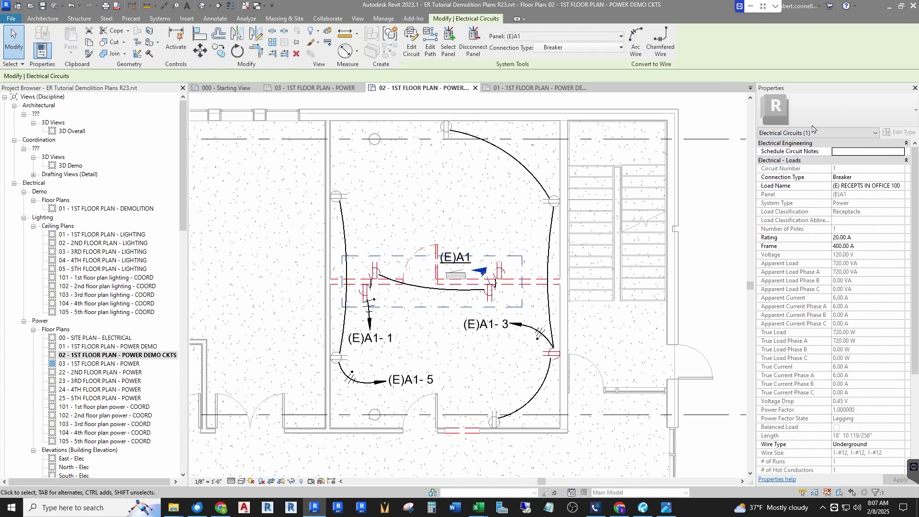
scroll(790, 411, "down", 5)
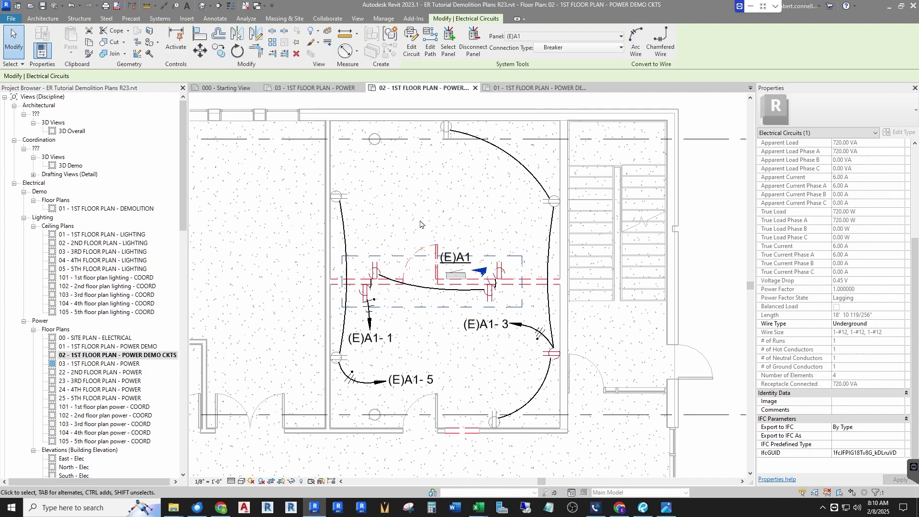
left_click(337, 436)
scroll(337, 436, "up", 2)
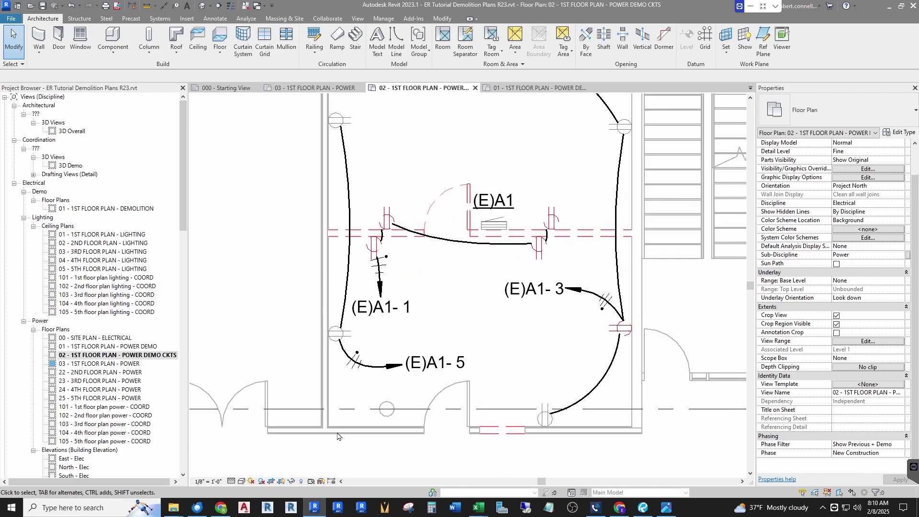
scroll(447, 270, "down", 3)
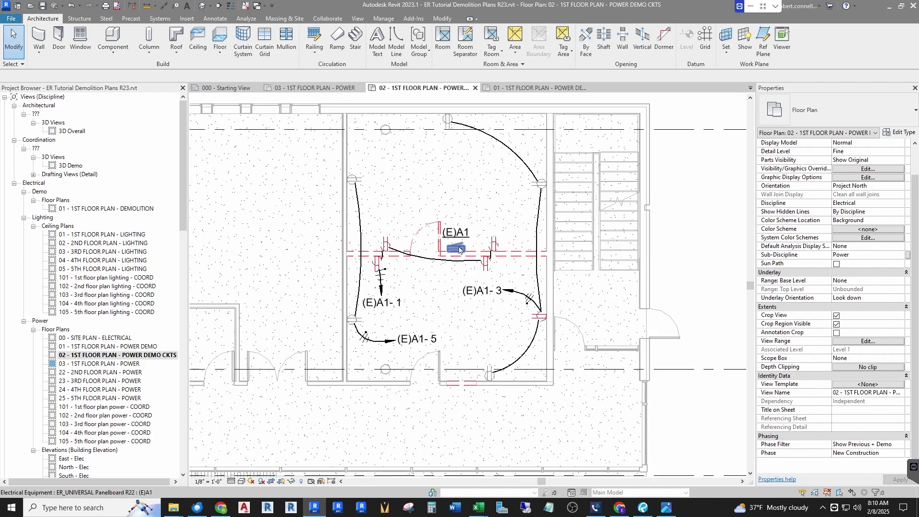
left_click(458, 249)
right_click(458, 248)
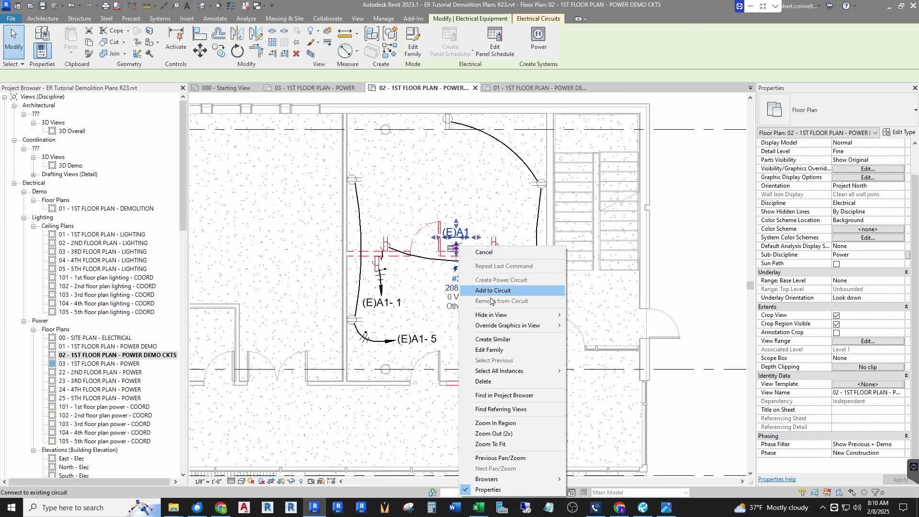
left_click(492, 340)
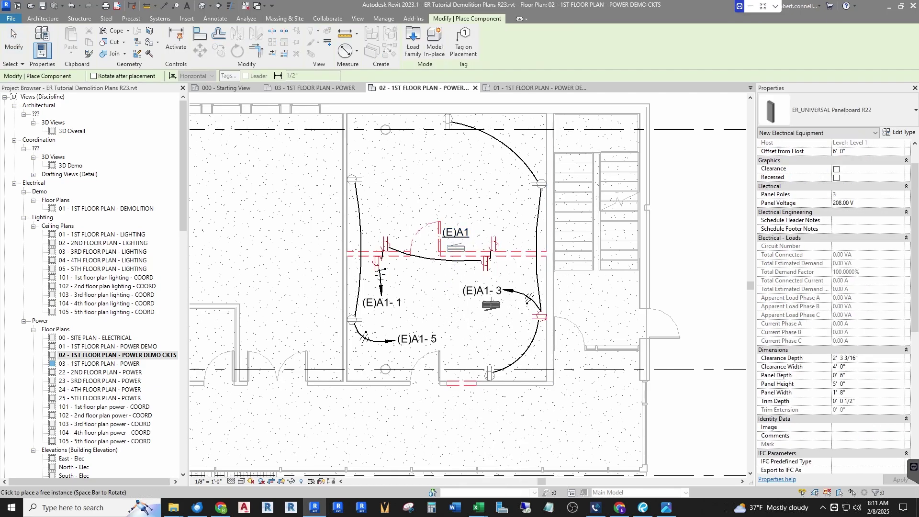
scroll(368, 364, "up", 3)
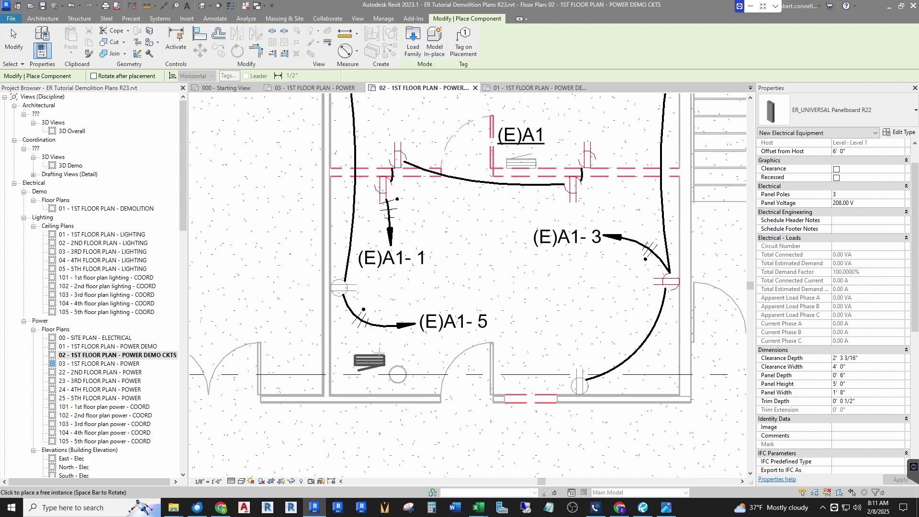
key("space")
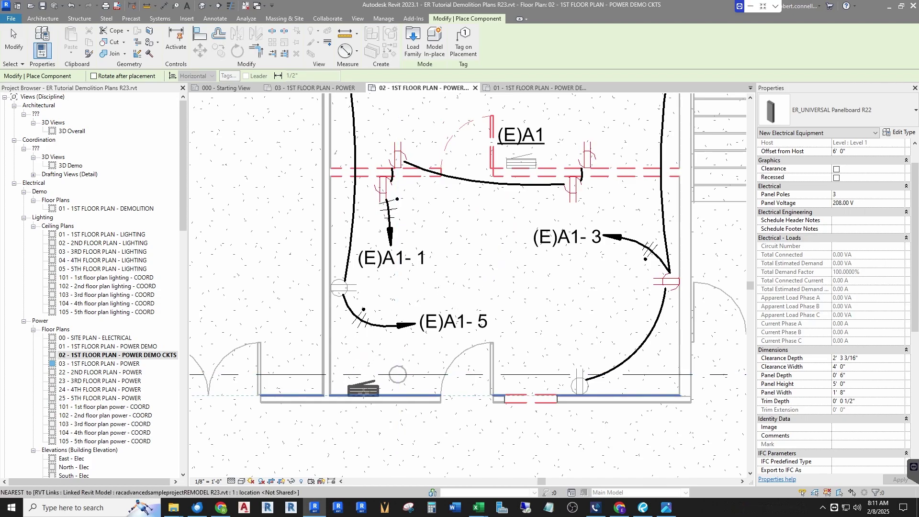
left_click(363, 395)
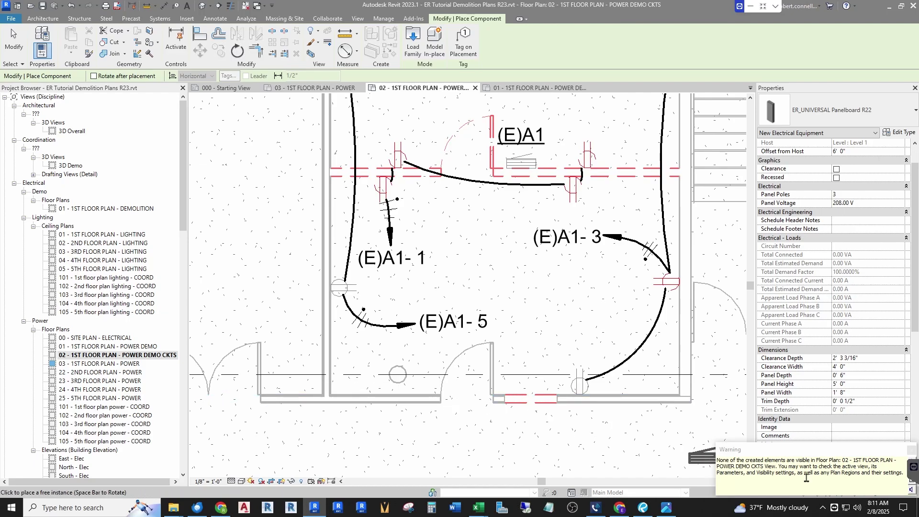
key("Escape")
key("Escape")
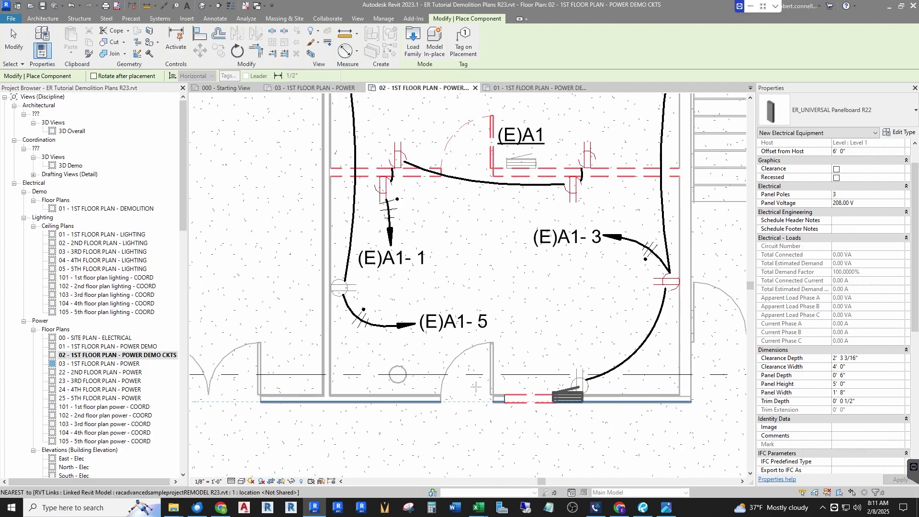
scroll(379, 356, "down", 1)
scroll(451, 315, "up", 1)
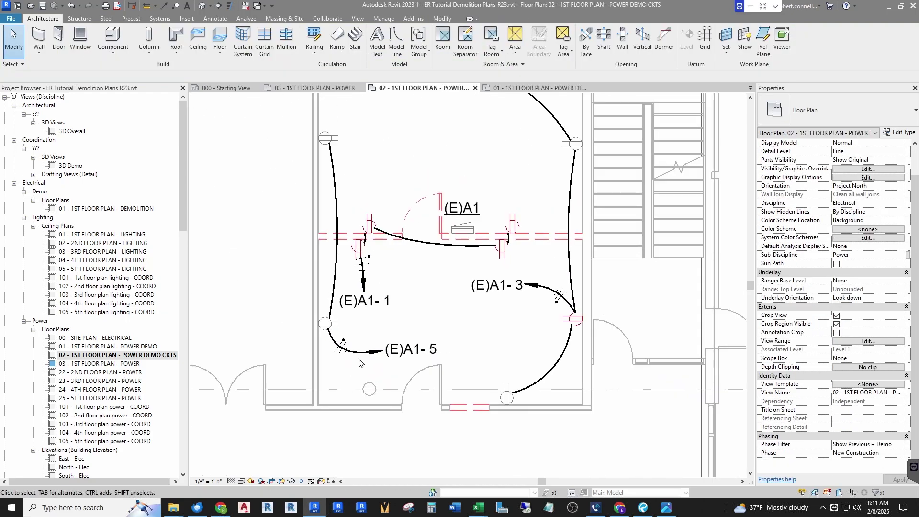
scroll(349, 378, "down", 1)
scroll(363, 306, "down", 1)
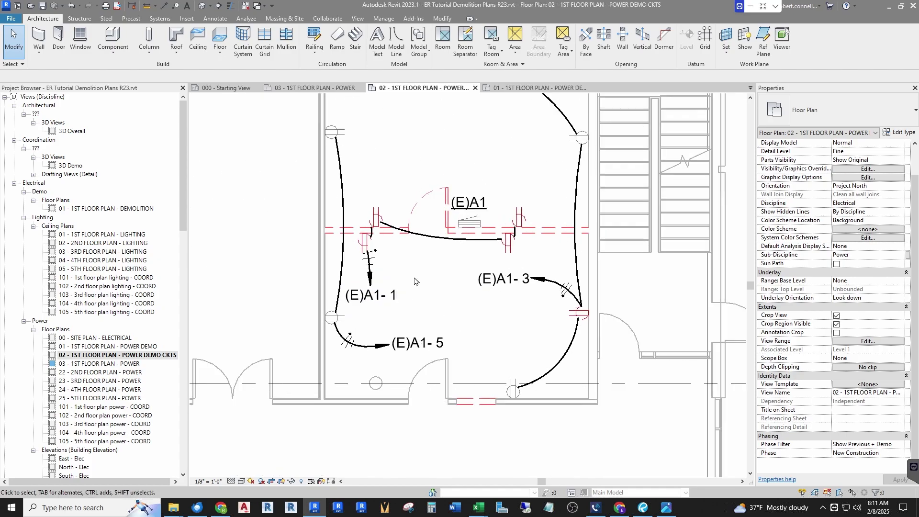
scroll(268, 340, "up", 1)
- In the 1st floor power plan, rename the panelboard's Panel Name to (R)A1 and apply
double_click(113, 365)
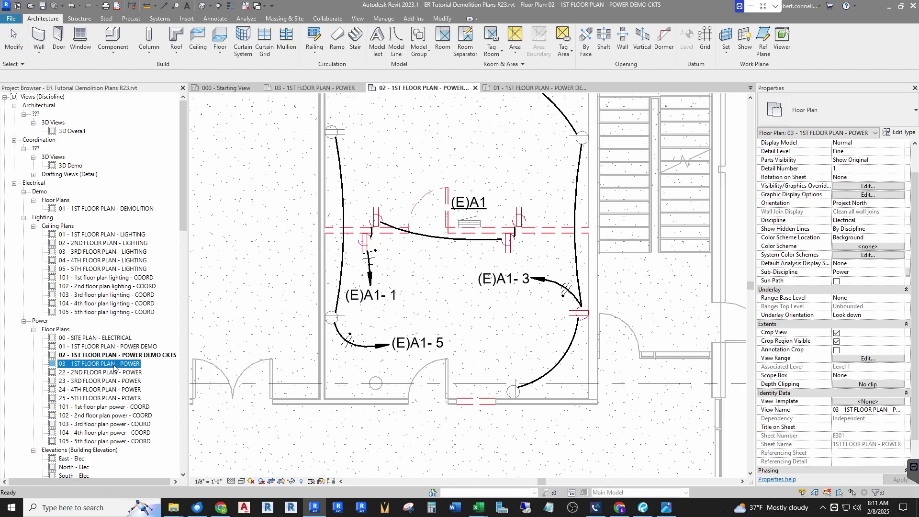
scroll(363, 457, "up", 1)
scroll(350, 381, "up", 2)
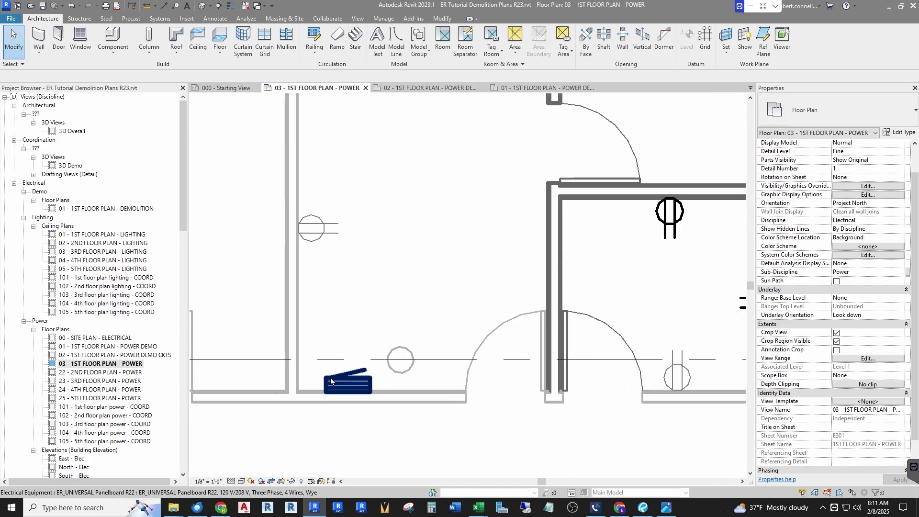
scroll(350, 381, "down", 1)
left_click(350, 381)
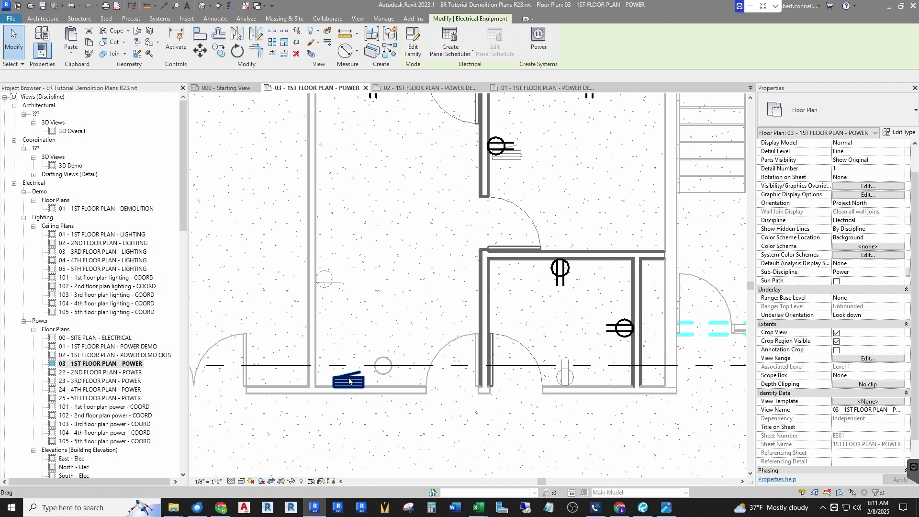
scroll(856, 333, "down", 5)
scroll(856, 335, "down", 4)
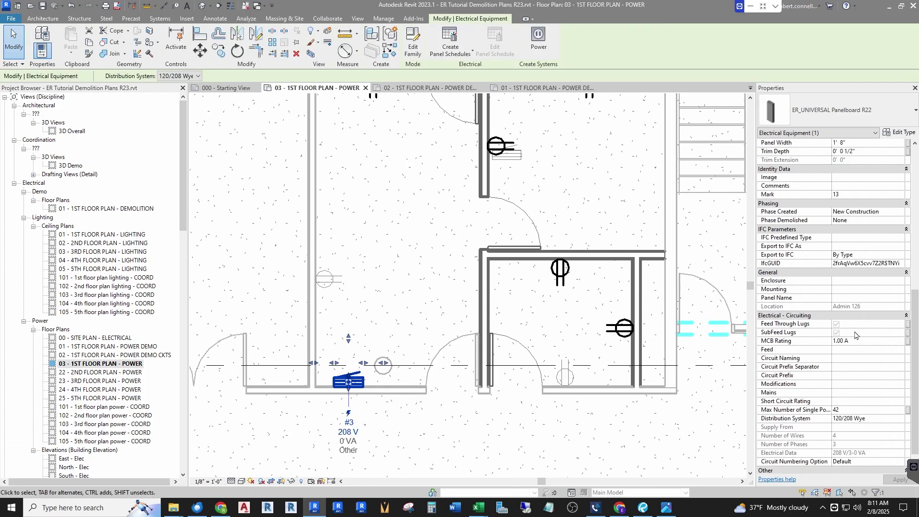
left_click(850, 297)
type("(R)A1")
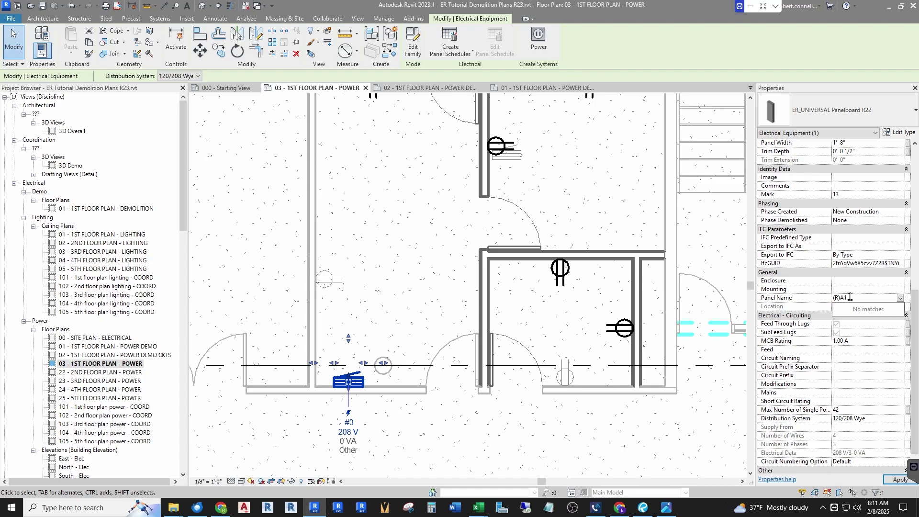
key("Return")
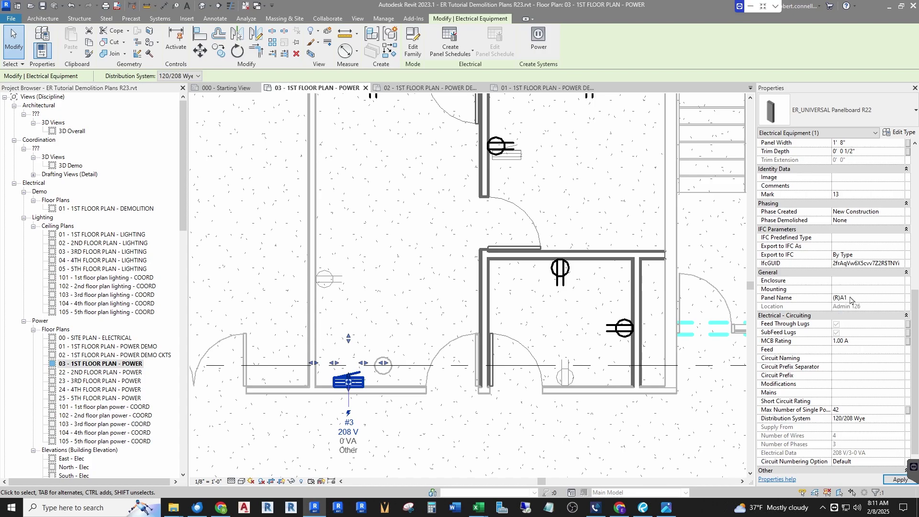
left_click(901, 480)
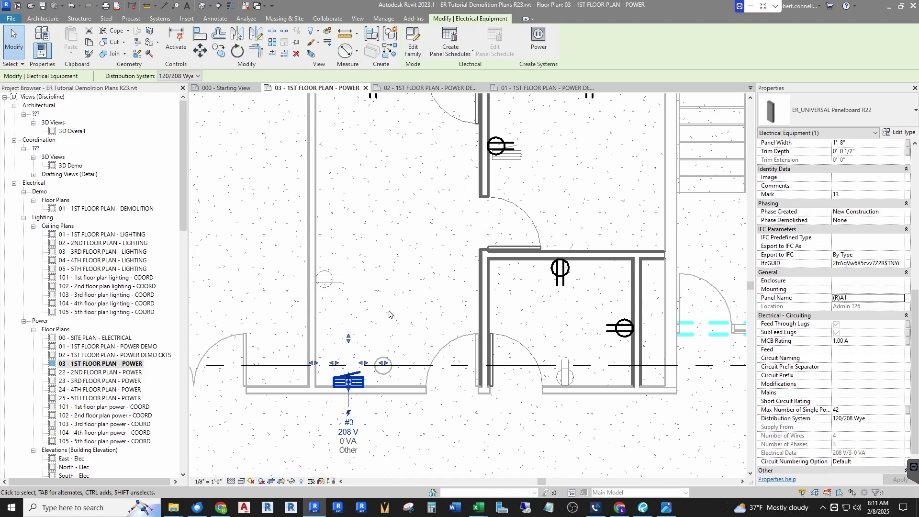
- Tag the panelboard with its (R)A1 label just above it, then open the power demo plan
left_click(354, 343)
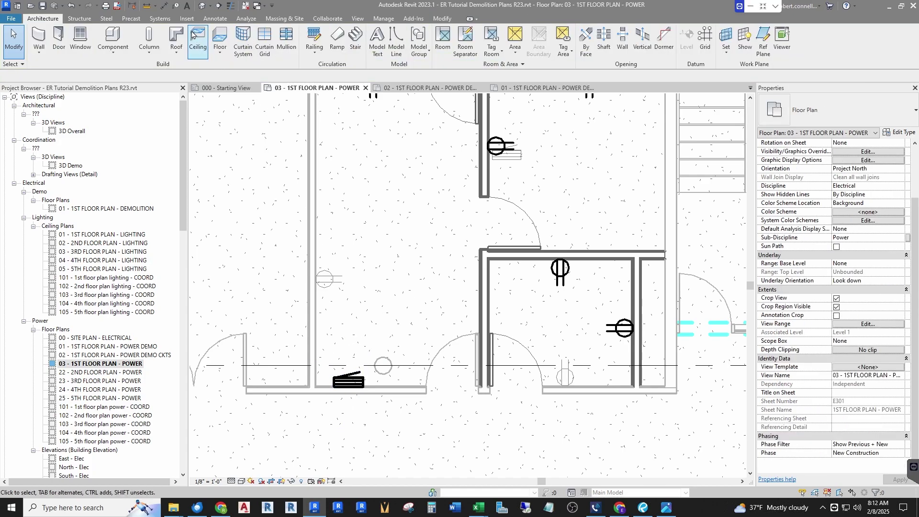
left_click(176, 6)
left_click(351, 379)
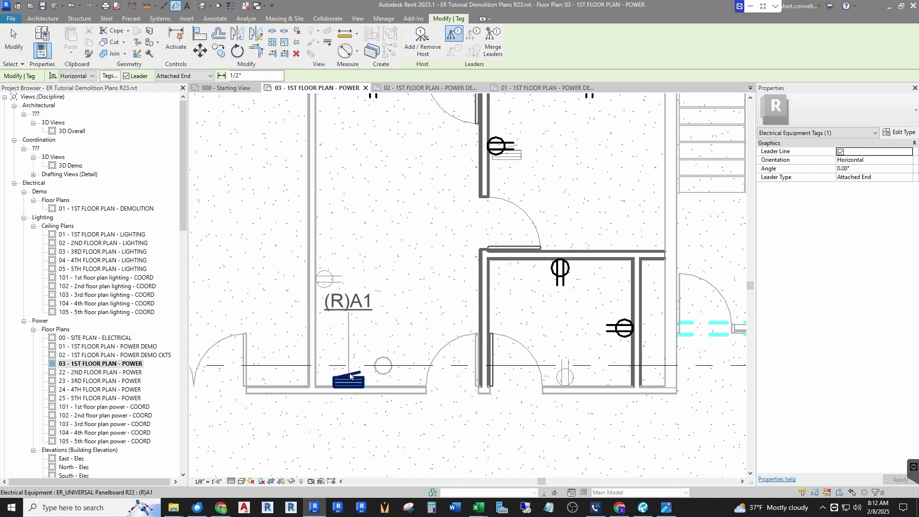
left_click_drag(348, 307, 366, 348)
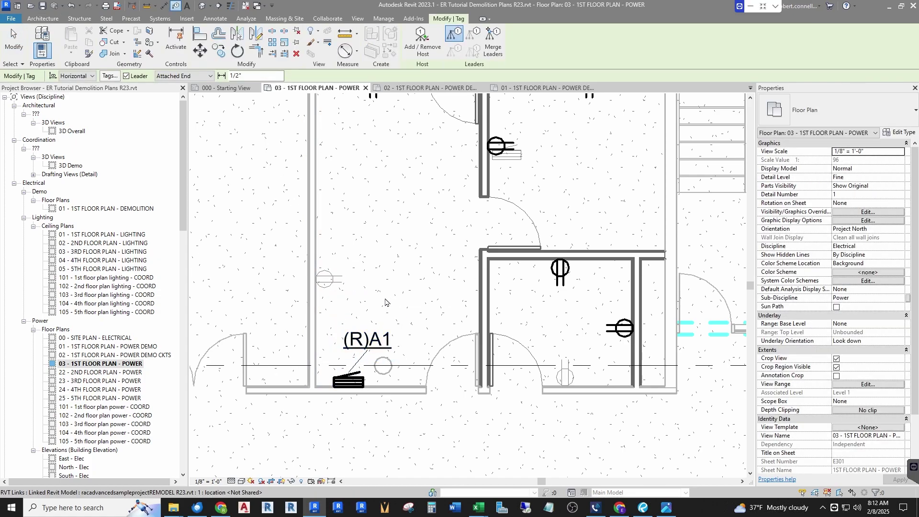
key("Escape")
key("Escape")
scroll(349, 352, "down", 4)
scroll(349, 352, "up", 1)
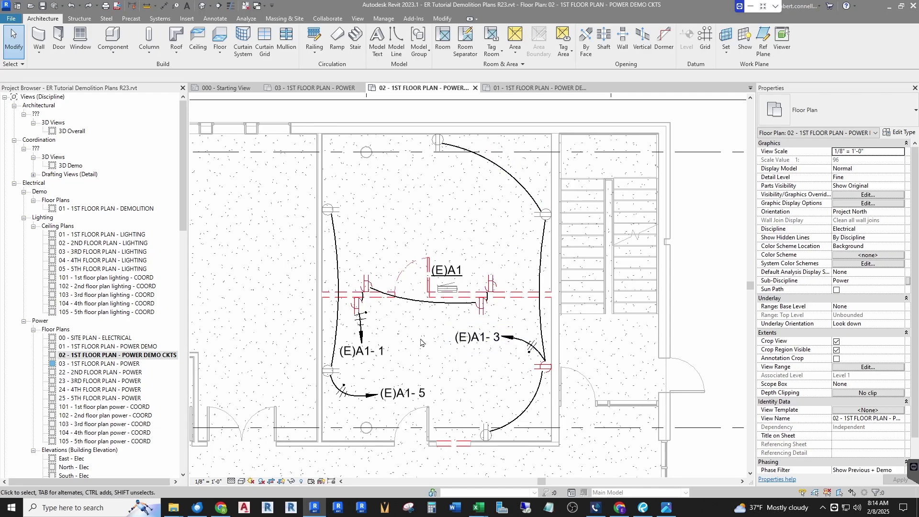
double_click(128, 347)
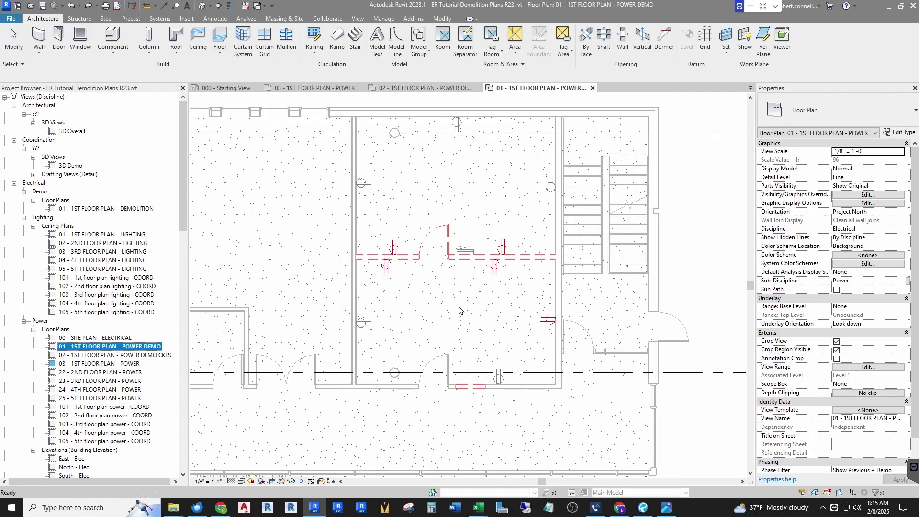
- In the demo circuits plan, delete the top wire, the (E)A1-3 wire and tag, and a wire segment
key("ctrl+Tab")
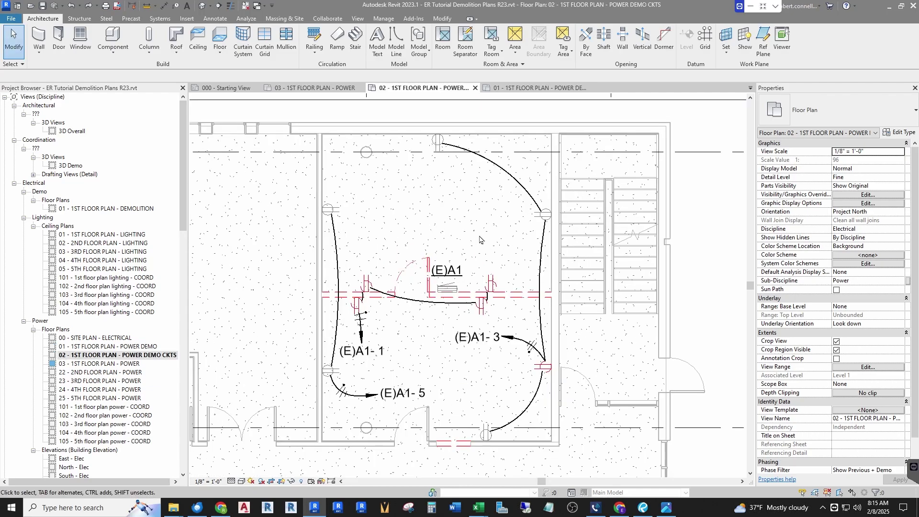
left_click(506, 172)
key("Delete")
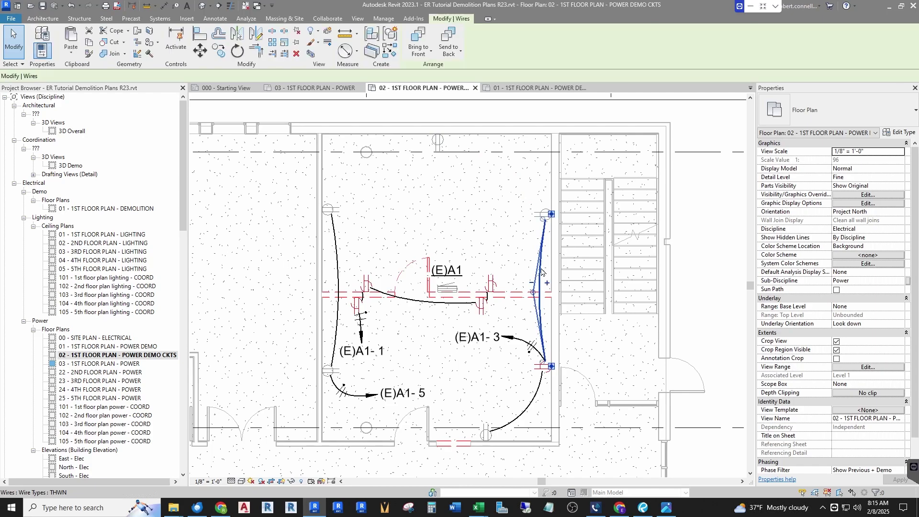
left_click(529, 342)
key("Delete")
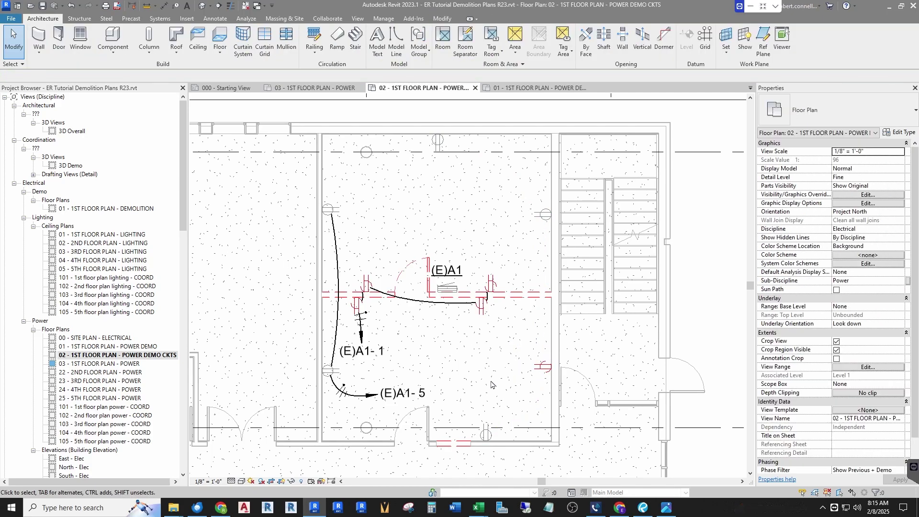
left_click(490, 315)
key("Delete")
- Delete the curved wire, the (E)A1-1 home run, the left wire, and the (E)A1-5 home run and tag
left_click(431, 301)
key("Delete")
left_click(360, 325)
key("Delete")
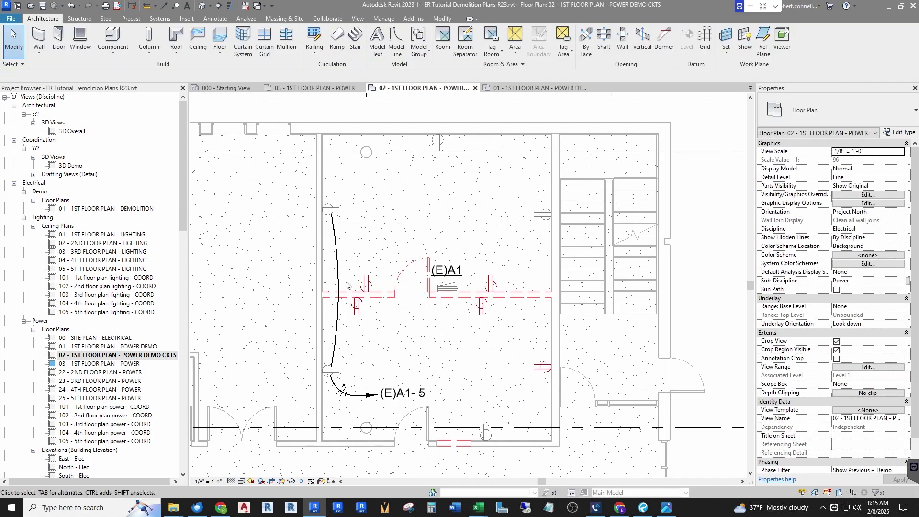
left_click(339, 274)
key("Delete")
left_click(346, 395)
key("Delete")
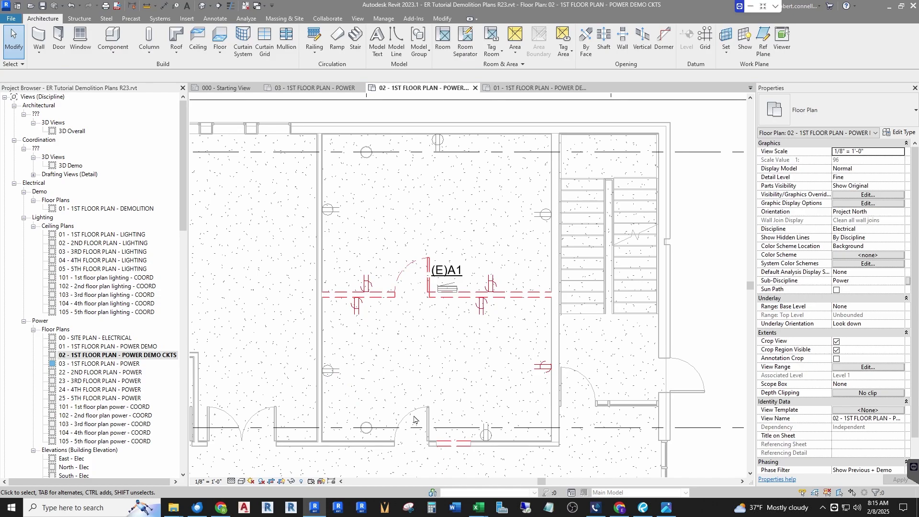
- In the 1st floor power plan, reassign the receptacle's circuit to panel (R)A1
key("ctrl+Tab")
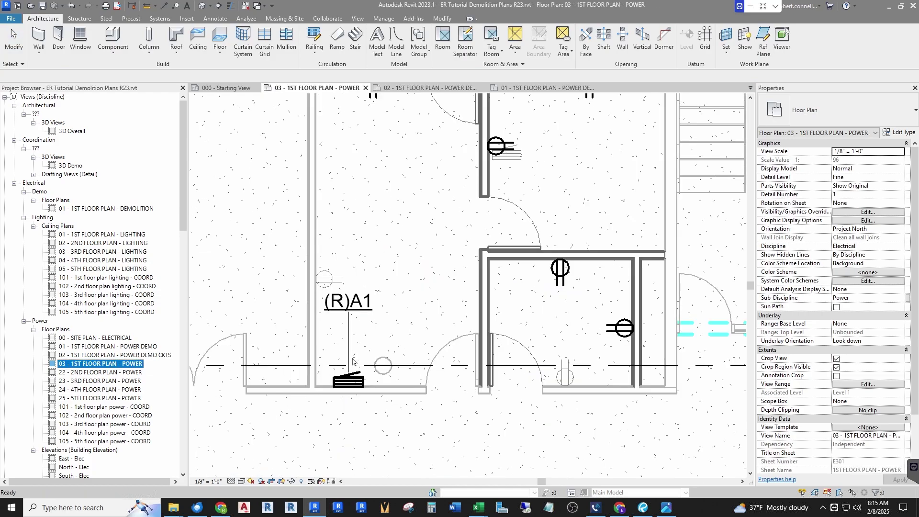
scroll(353, 361, "down", 3)
scroll(366, 336, "up", 2)
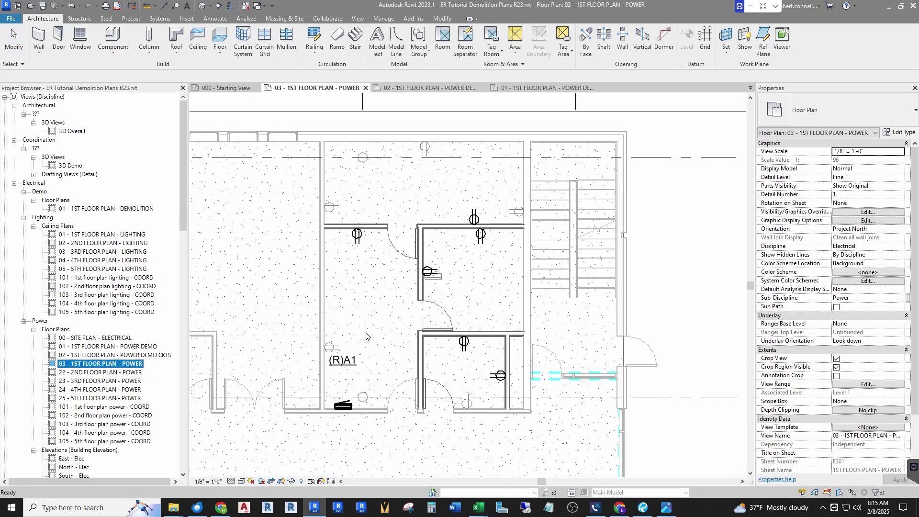
key("Tab")
left_click(467, 405)
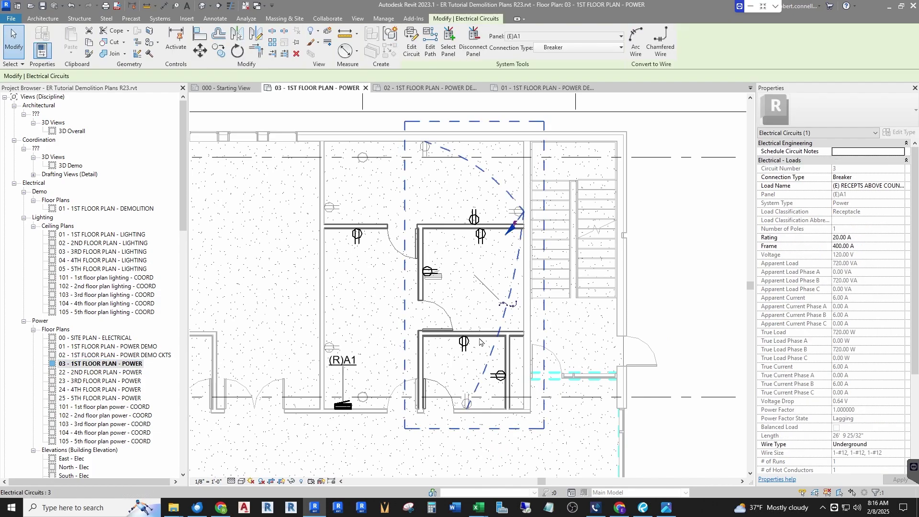
left_click(528, 36)
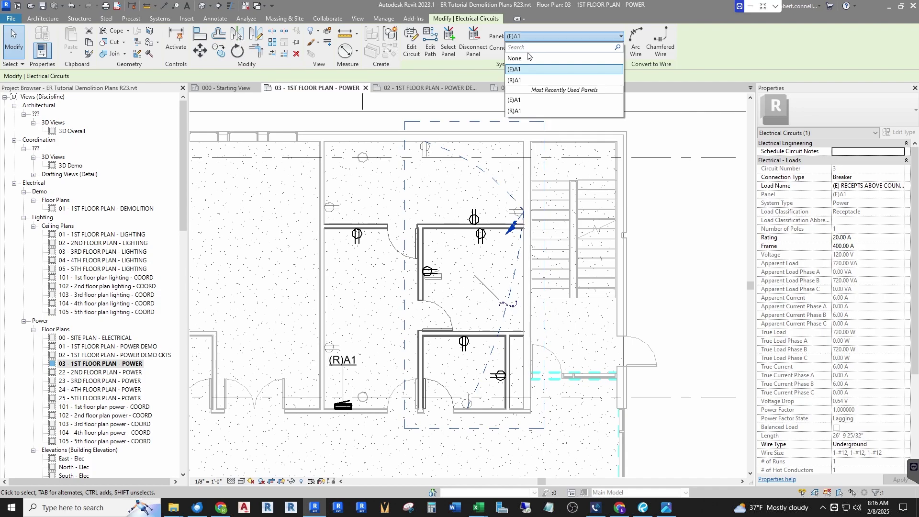
left_click(518, 80)
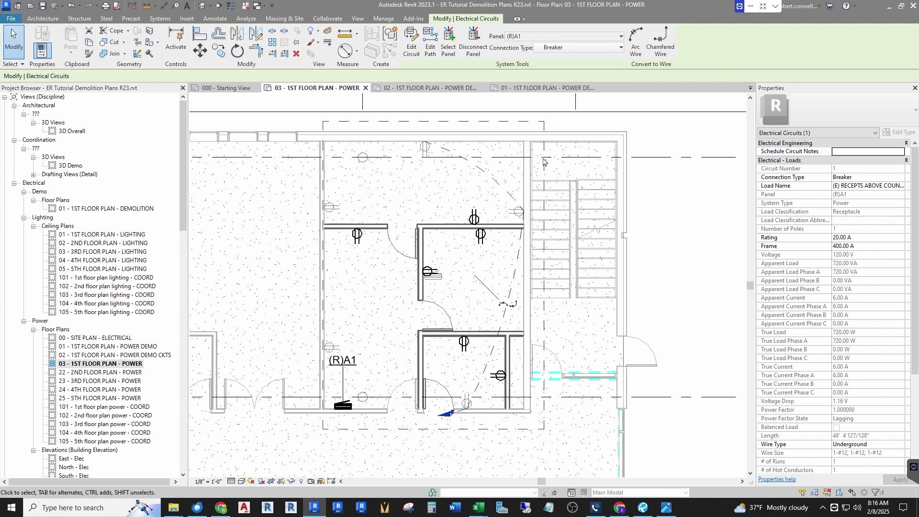
- Set the circuit's wire type to THWN and convert its path to arc wires
scroll(847, 327, "down", 5)
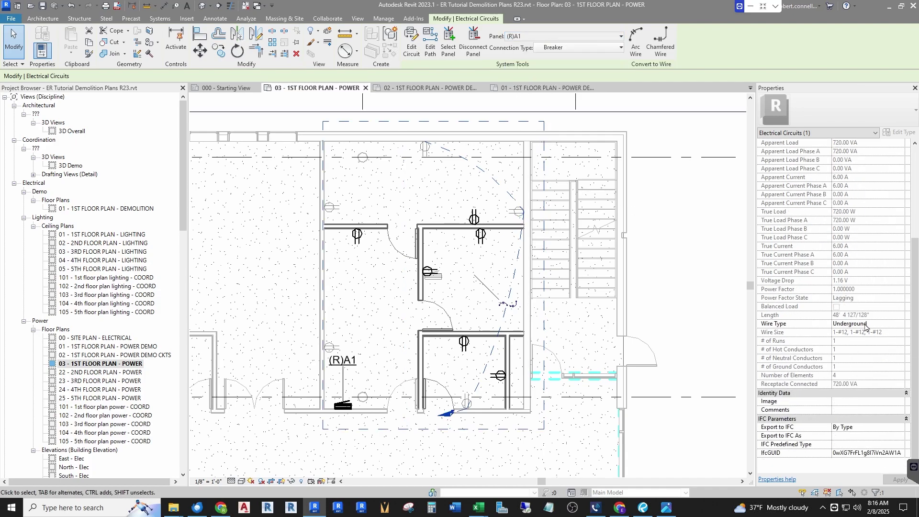
left_click(901, 324)
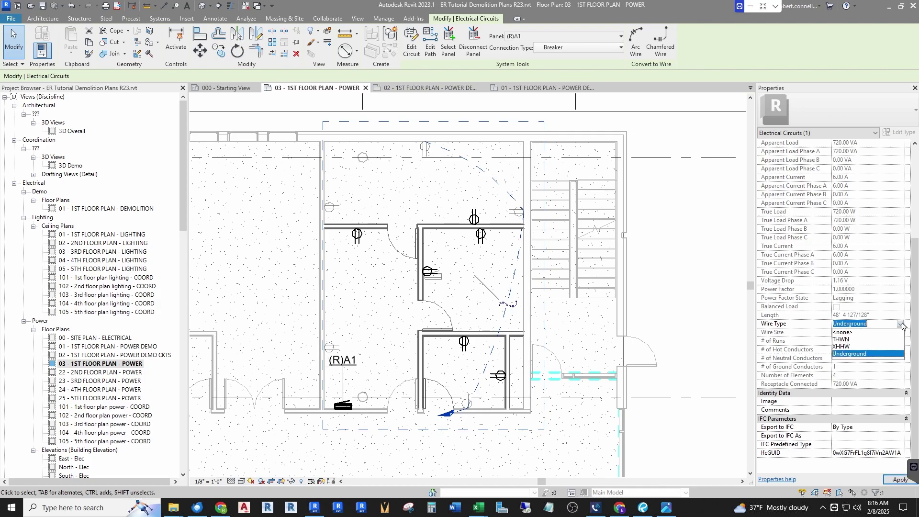
left_click(846, 339)
left_click(899, 479)
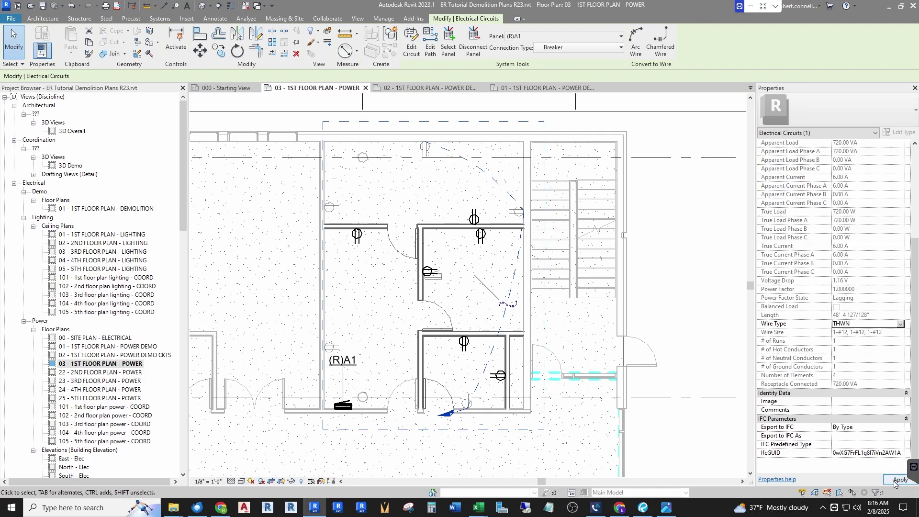
left_click(635, 43)
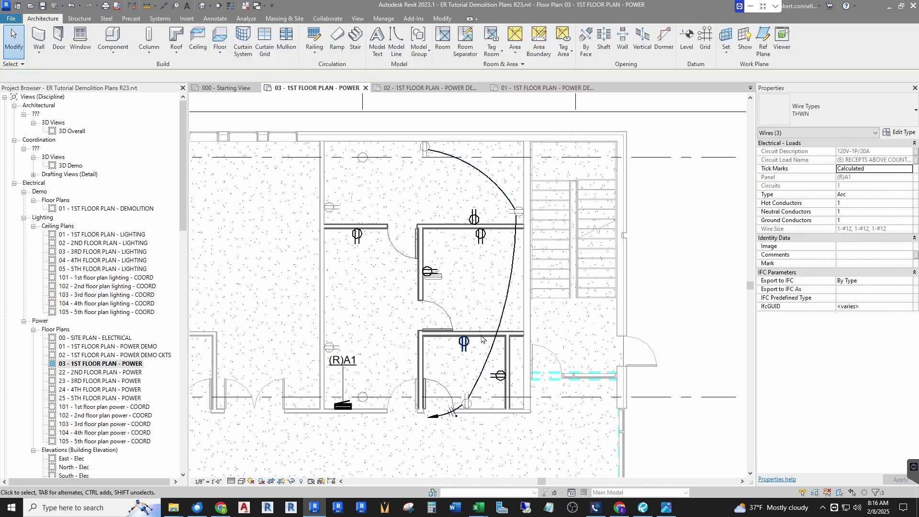
key("Escape")
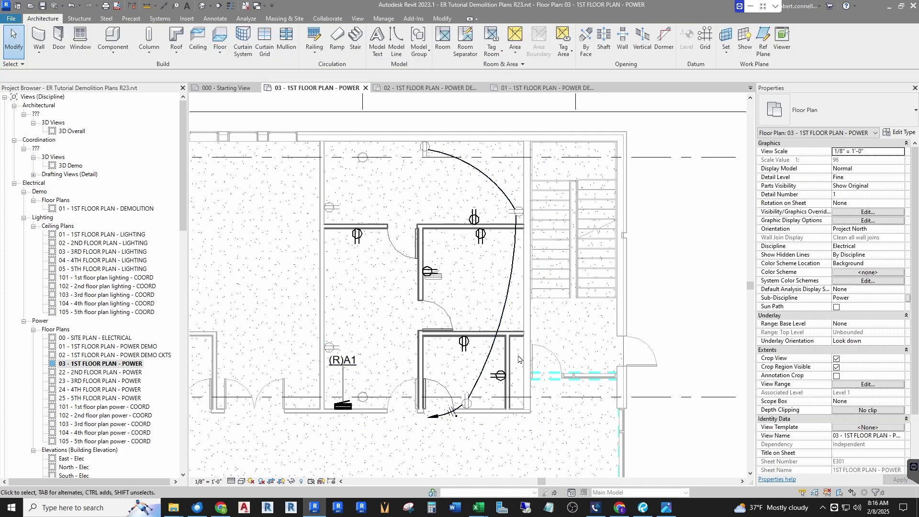
scroll(518, 359, "up", 1)
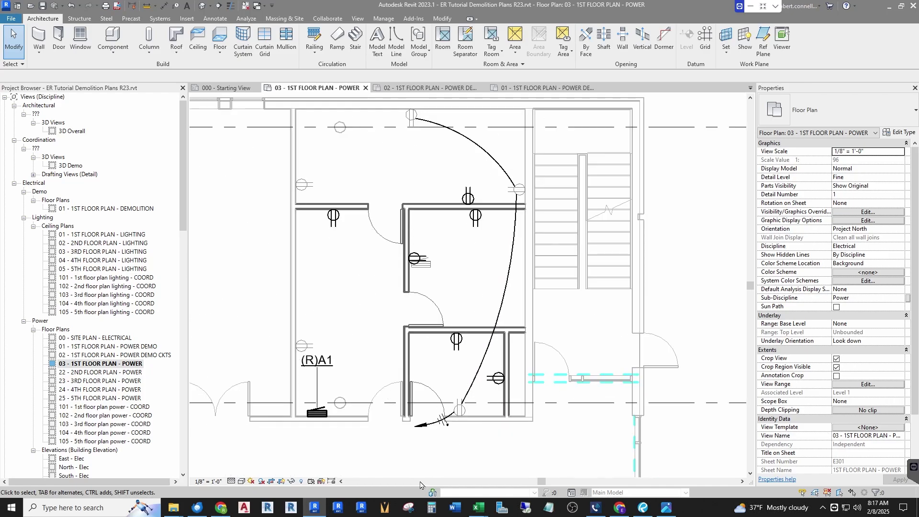
- Tag the wire near the bottom door as (R)A1-1 with no leader line
left_click(177, 5)
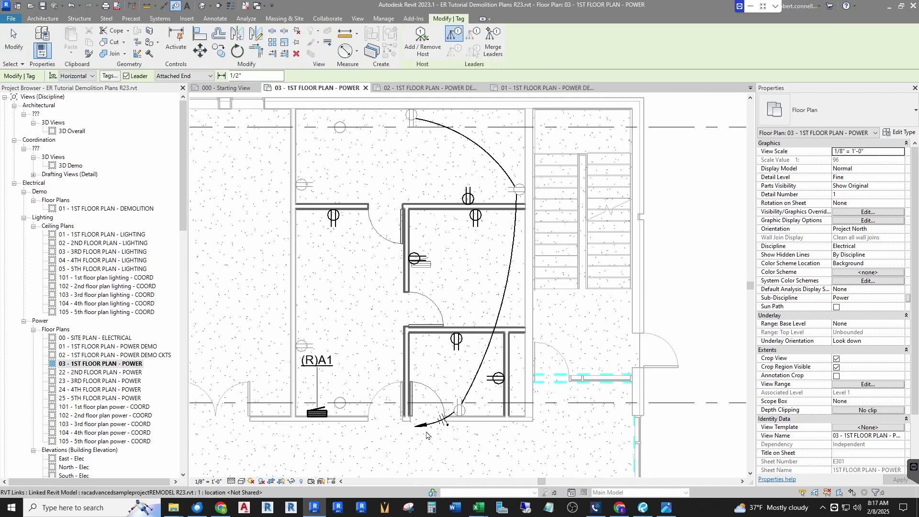
left_click(127, 76)
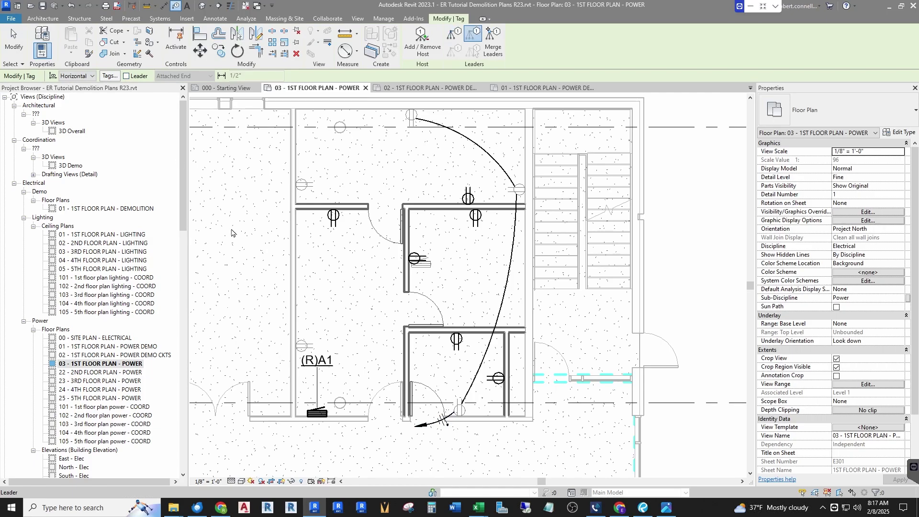
left_click(434, 428)
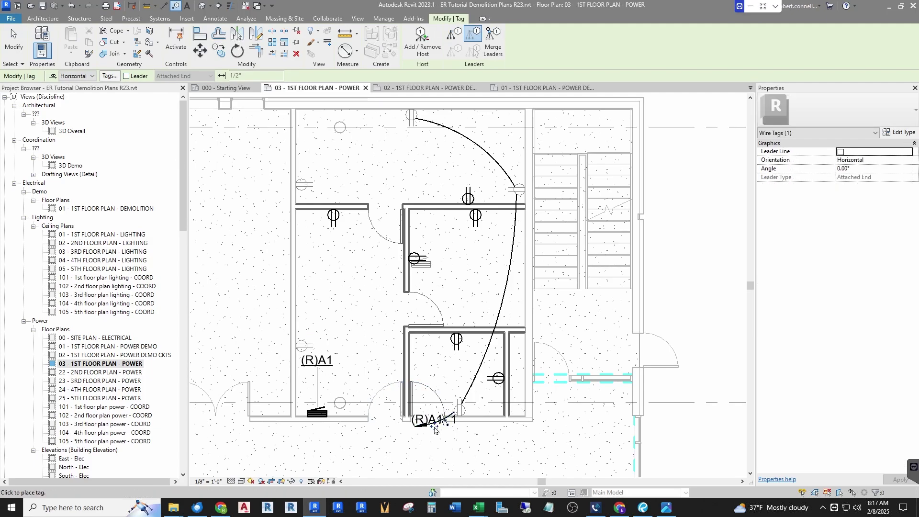
key("Escape")
key("Escape")
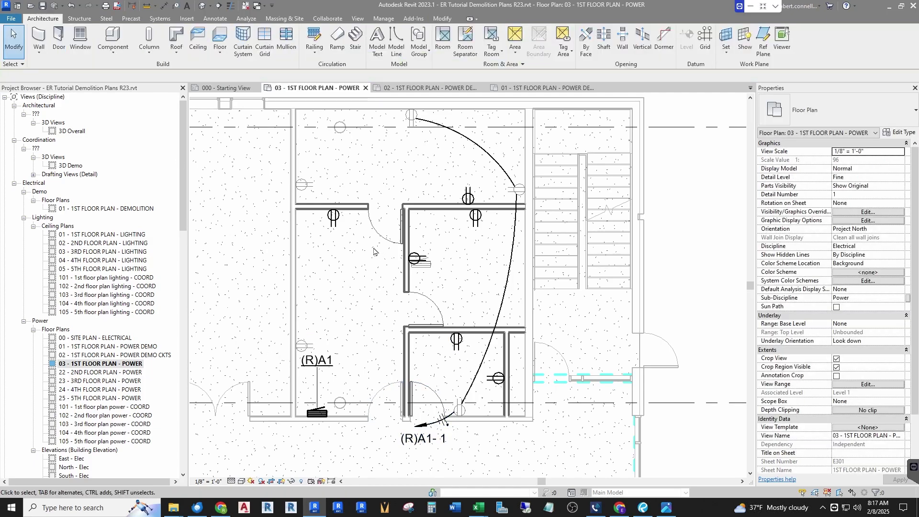
- Set the receptacle circuit's wire type to THWN and convert it to an arc wire
left_click(301, 188)
left_click(861, 444)
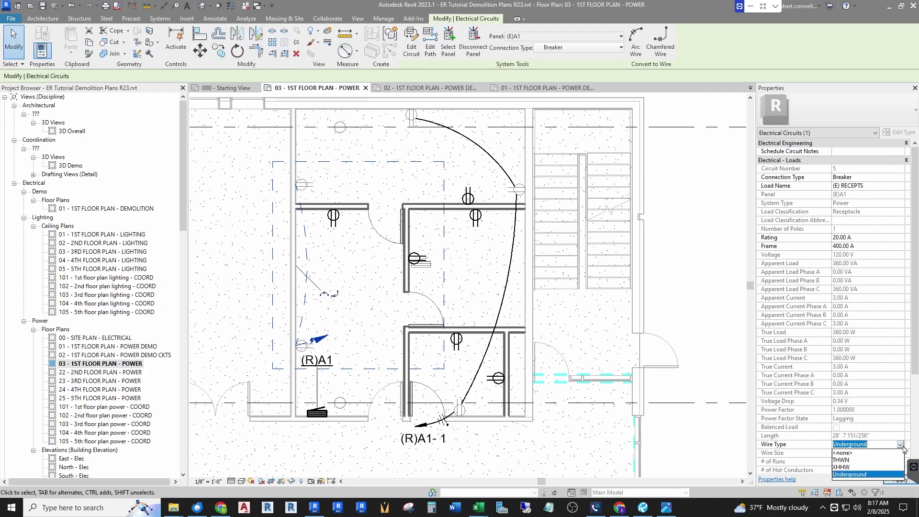
left_click(844, 464)
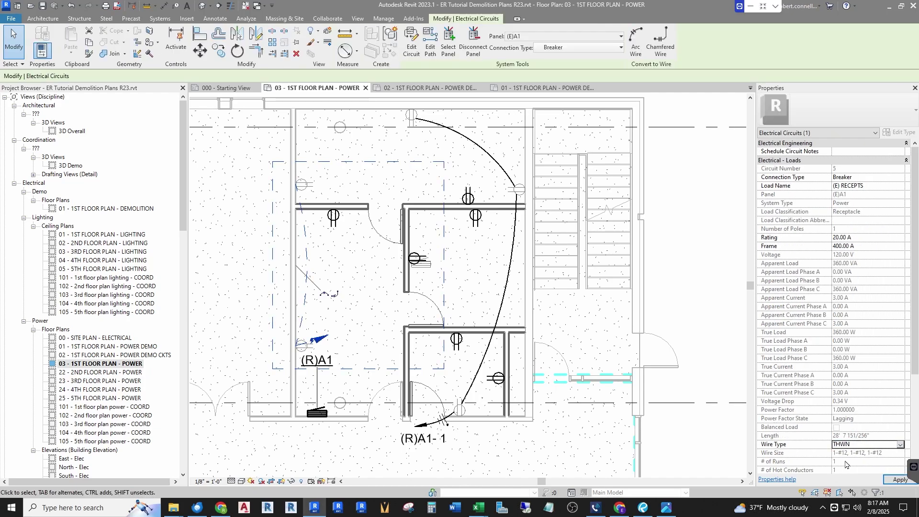
left_click(636, 48)
scroll(287, 360, "up", 2)
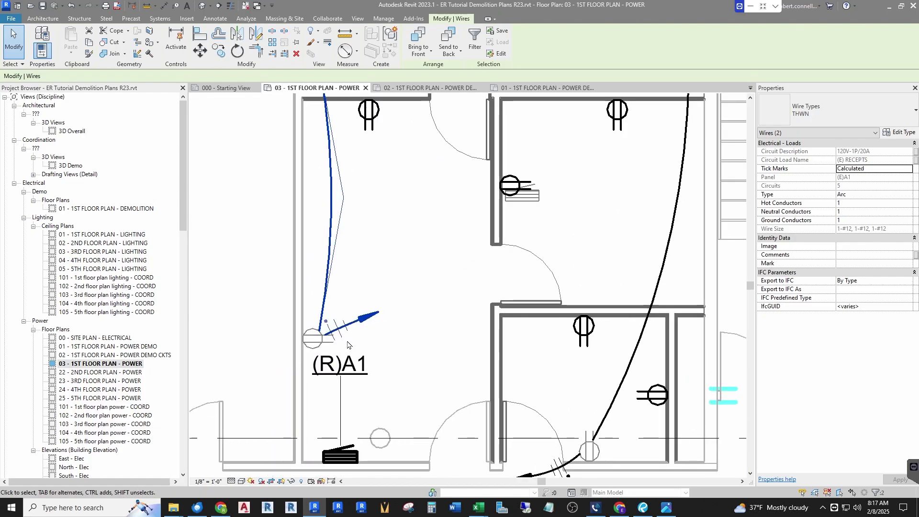
key("Escape")
- Tag the new arc wire using Tag by Category
left_click(178, 7)
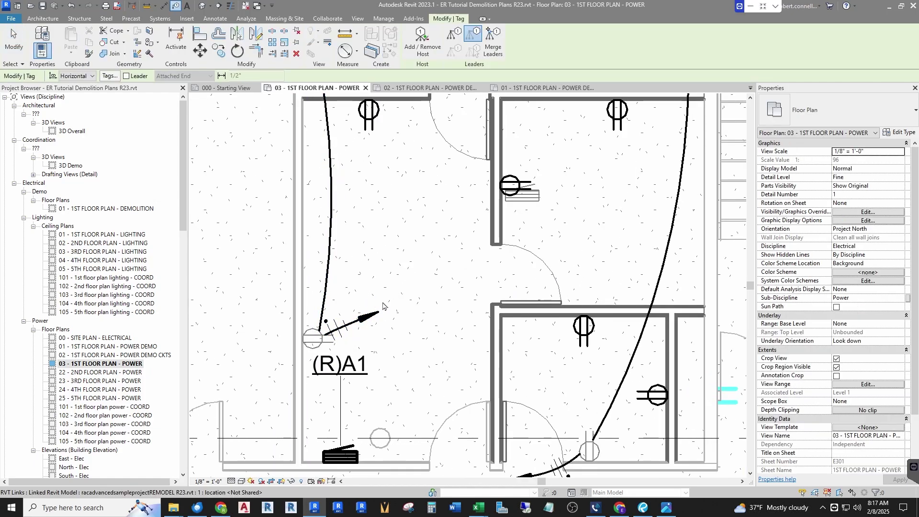
left_click(352, 336)
key("Escape")
key("Escape")
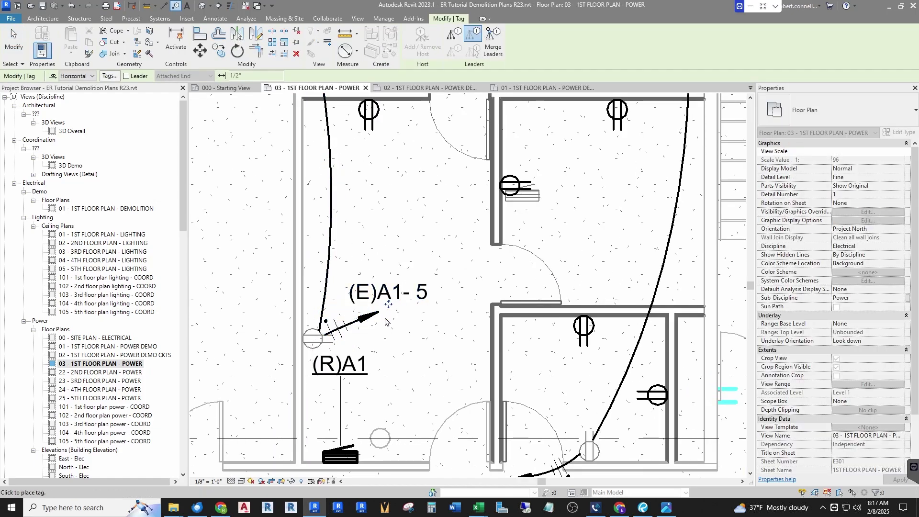
scroll(430, 358, "down", 1)
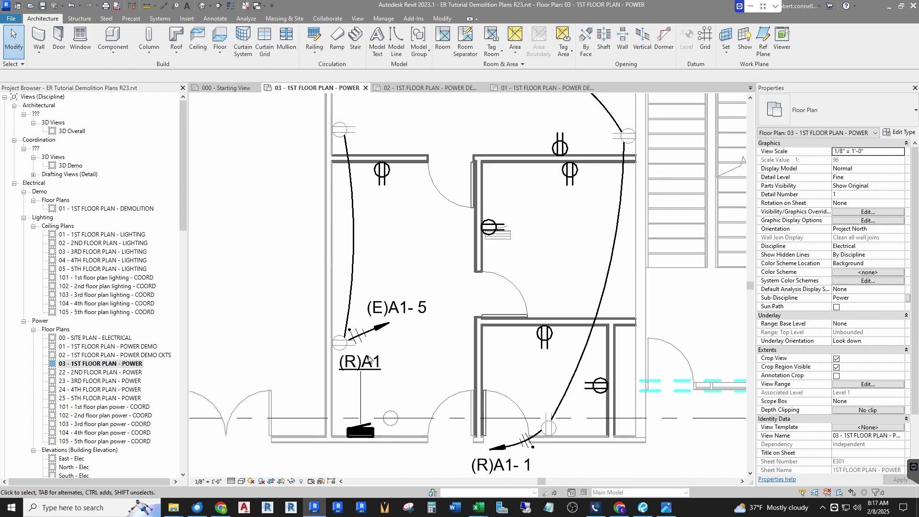
- Move the receptacle's circuit onto panel (R)A1, making it circuit (R)A1-3
key("Tab")
left_click(337, 346)
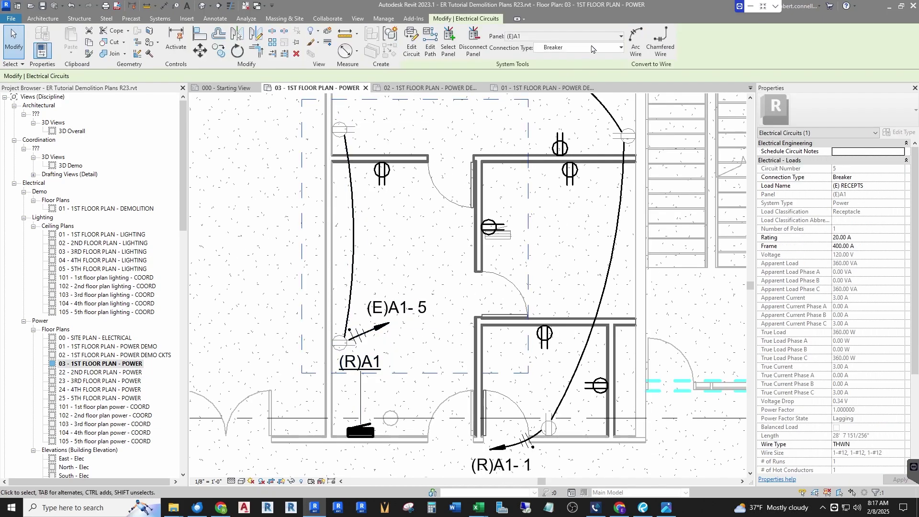
left_click(560, 36)
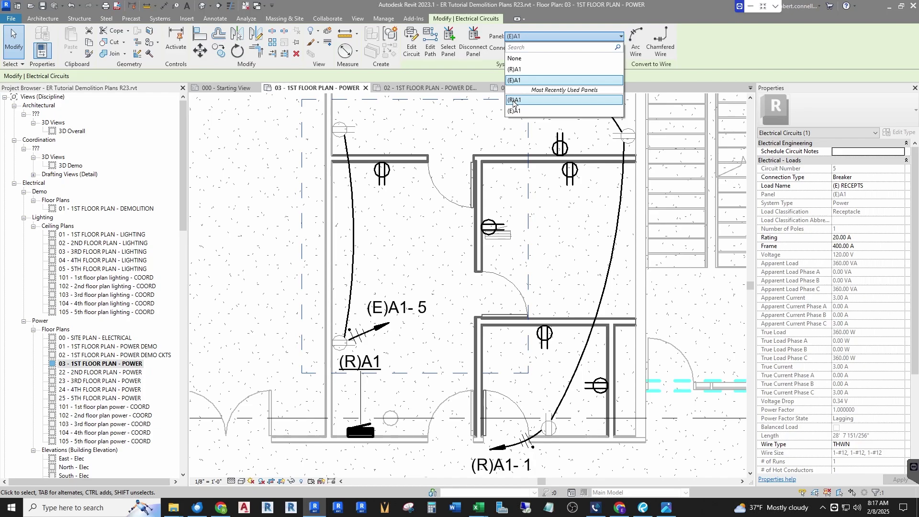
left_click(515, 100)
left_click(415, 371)
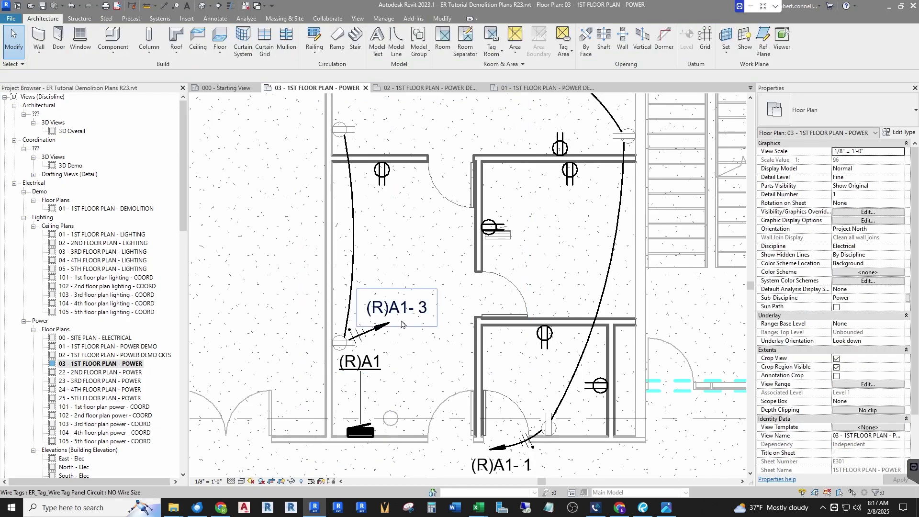
scroll(416, 370, "down", 2)
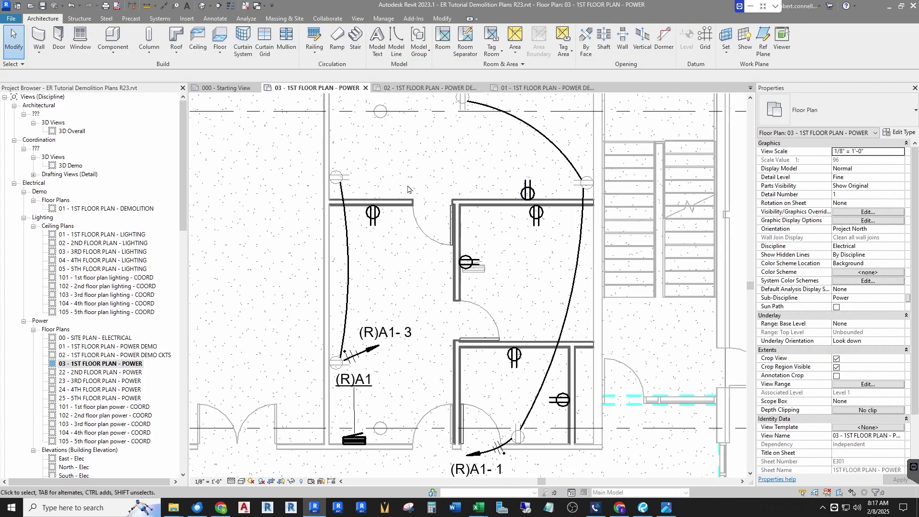
scroll(370, 311, "down", 2)
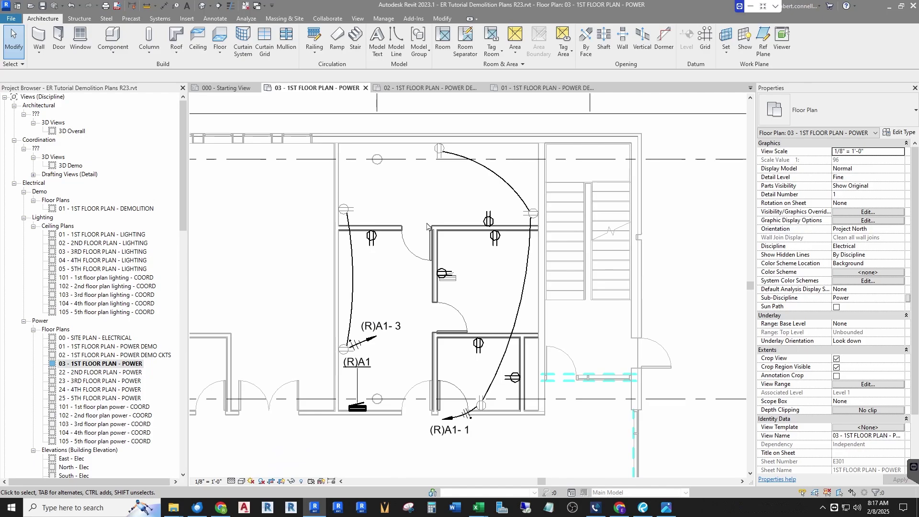
- Create a Branch Panel (Default) schedule for panelboard (R)A1, listing circuits 1 and 3 at 1080 VA
left_click(363, 412)
left_click(452, 52)
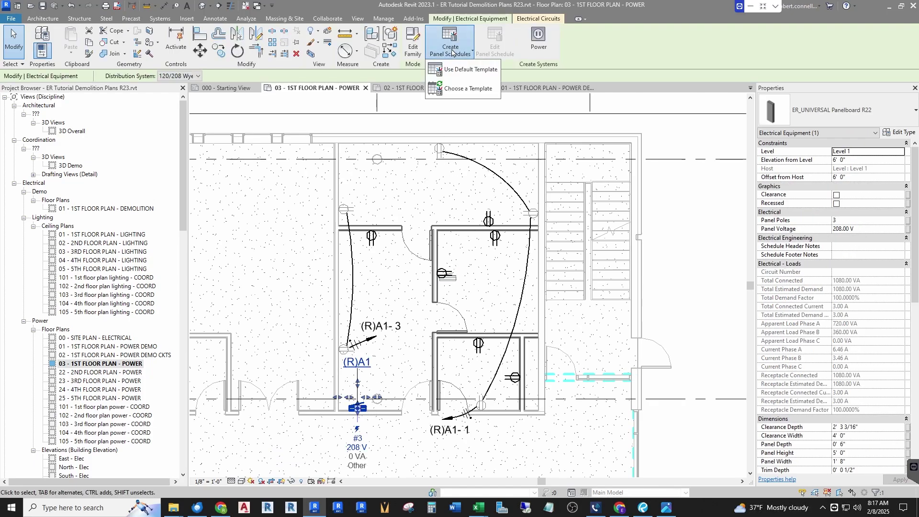
left_click(454, 89)
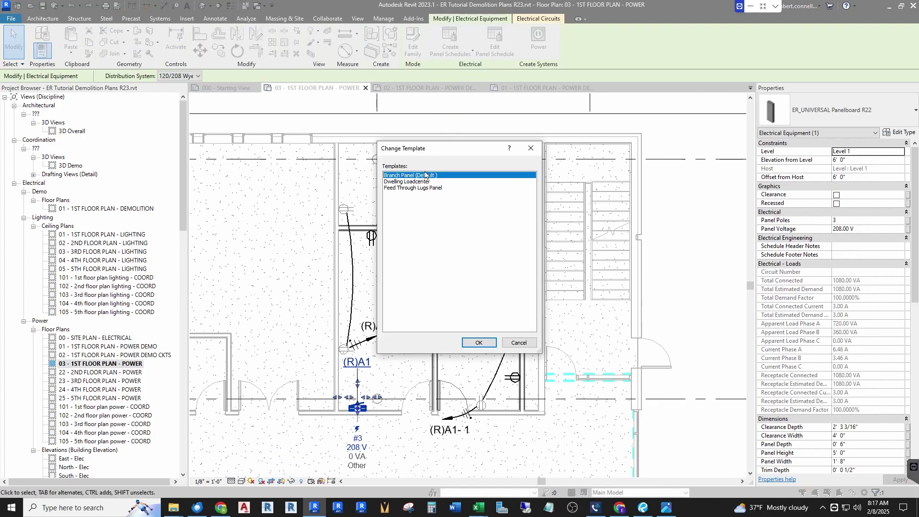
left_click(478, 342)
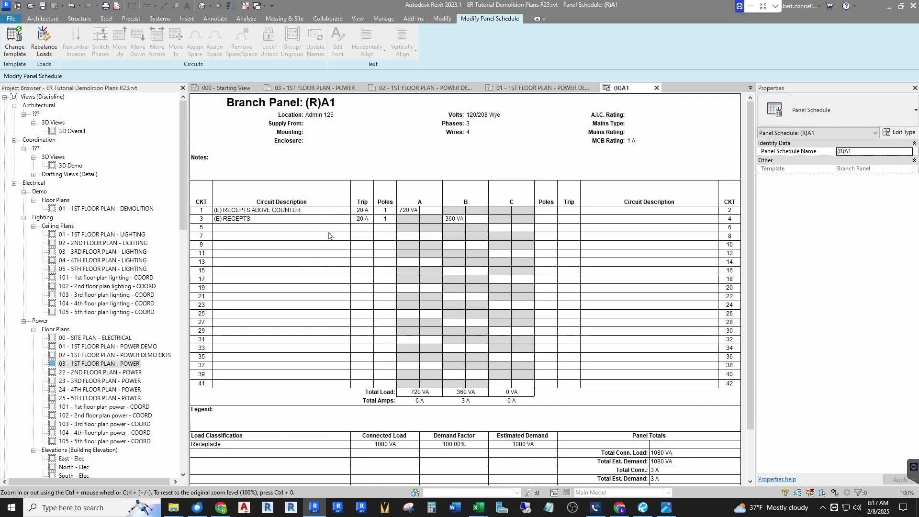
scroll(49, 417, "down", 3)
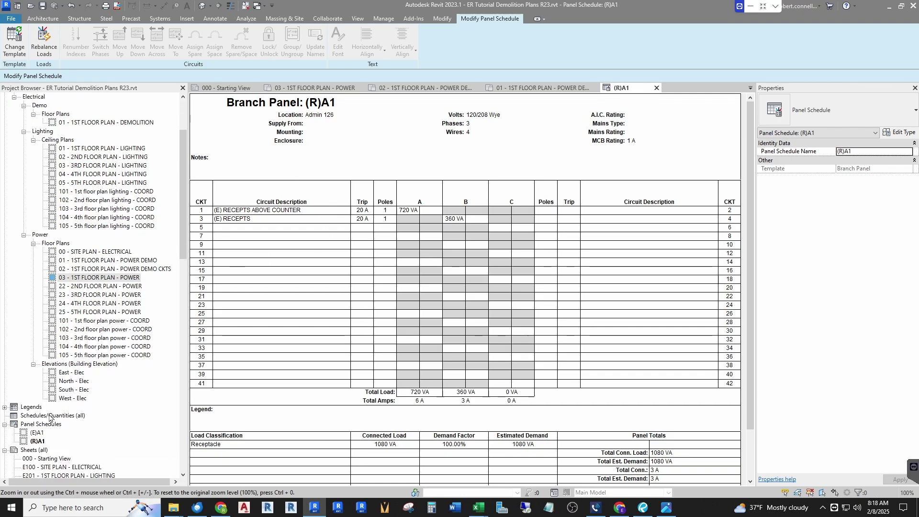
- Open the (E)A1 panel schedule, then the 101 - 1st floor plan power - COORD plan
double_click(39, 433)
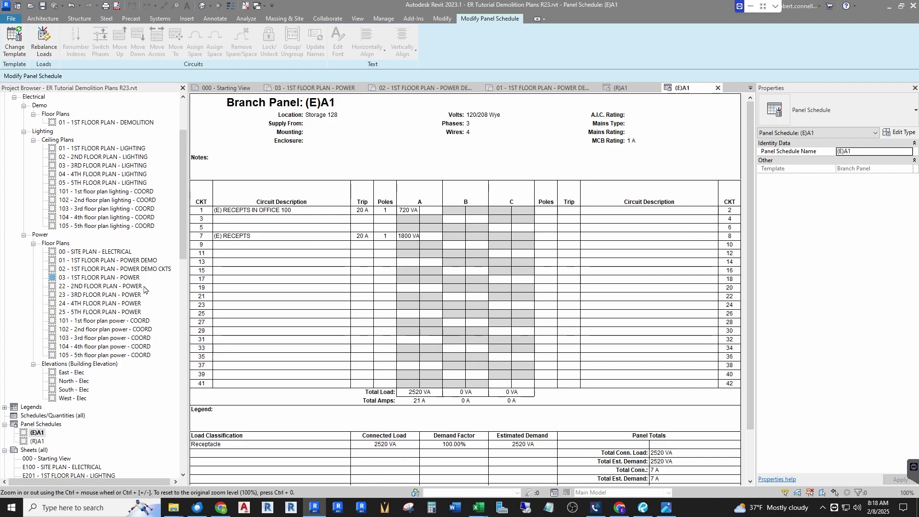
double_click(104, 323)
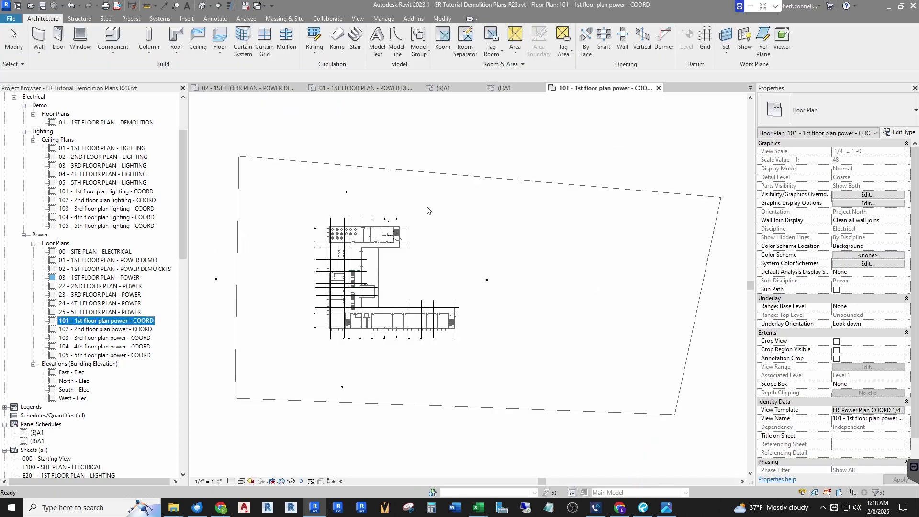
- Select the receptacle on circuit (E)A1-7 and review its type properties without changes
scroll(407, 207, "up", 8)
scroll(417, 246, "up", 5)
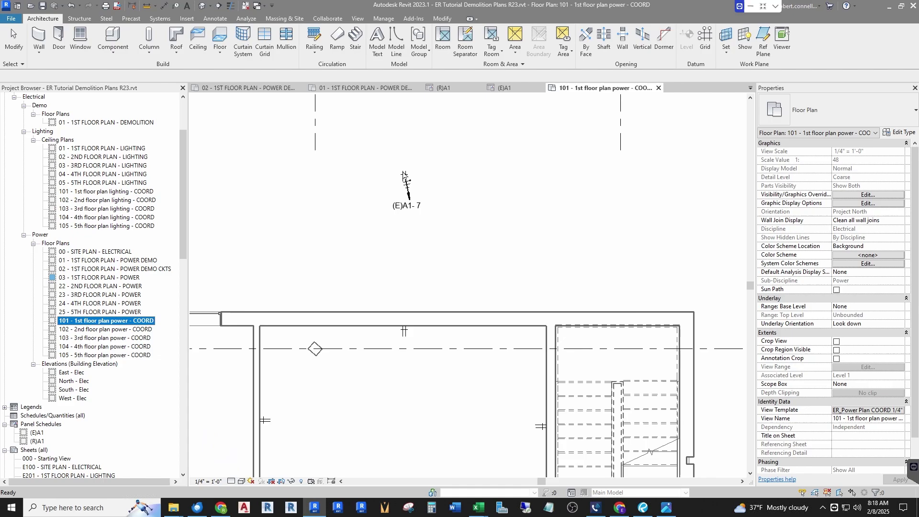
scroll(419, 304, "down", 2)
scroll(420, 304, "down", 3)
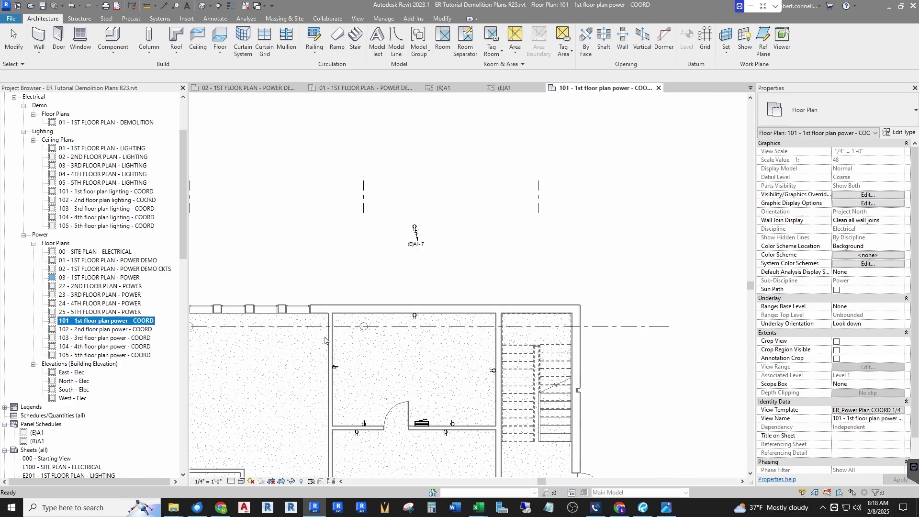
scroll(418, 230, "up", 5)
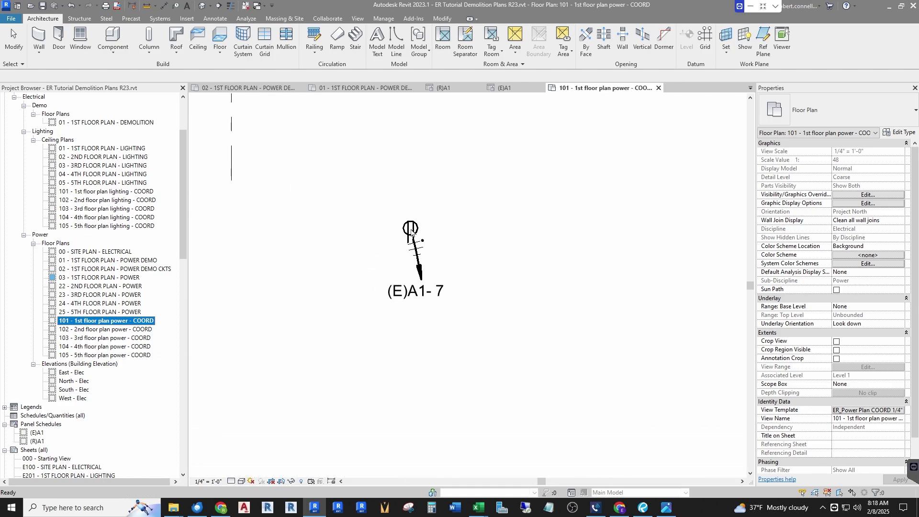
left_click(410, 229)
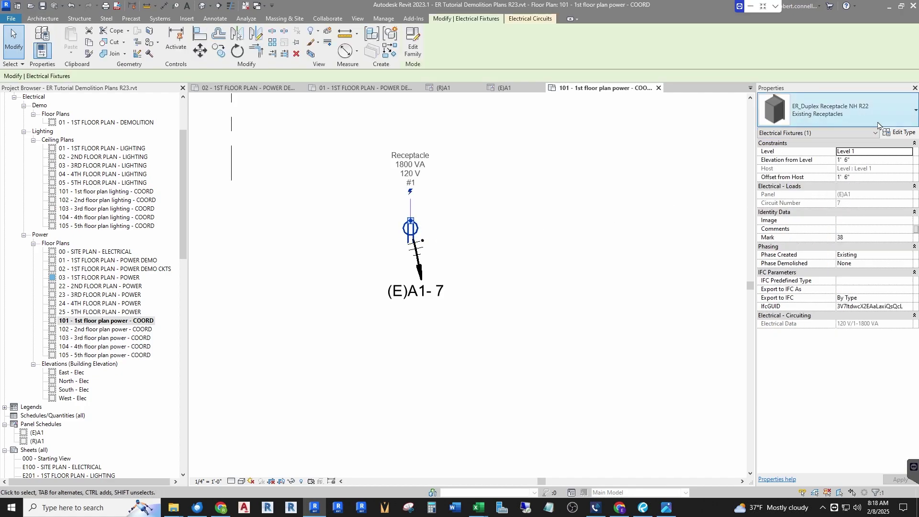
left_click(900, 133)
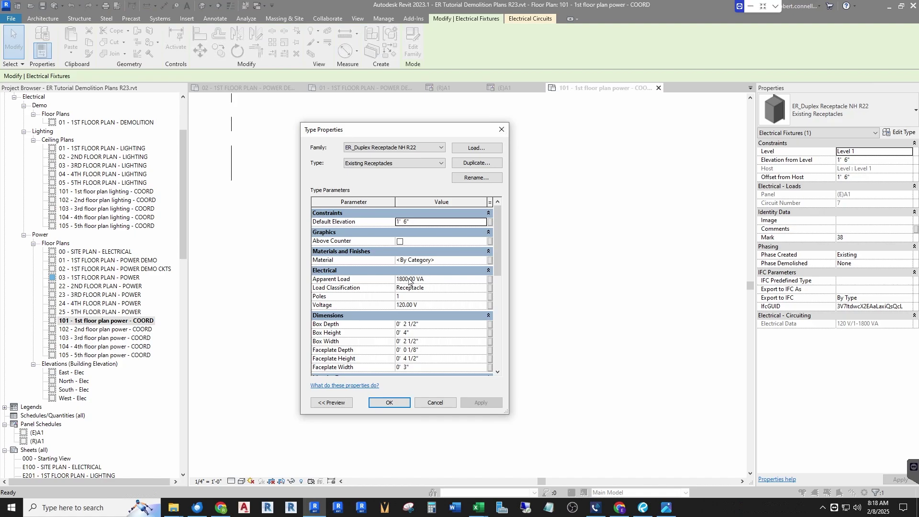
left_click(447, 405)
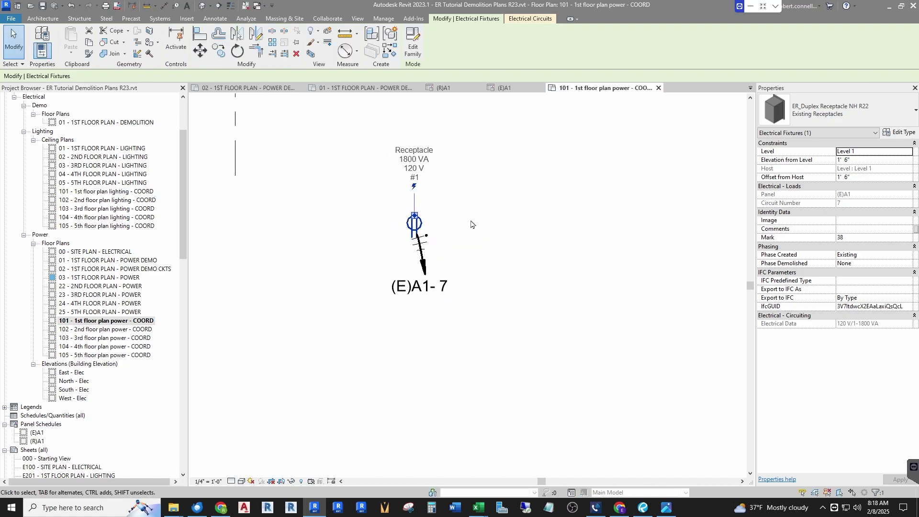
- Bring up the circuit editing tools for the selected receptacle's circuit
scroll(464, 225, "down", 2)
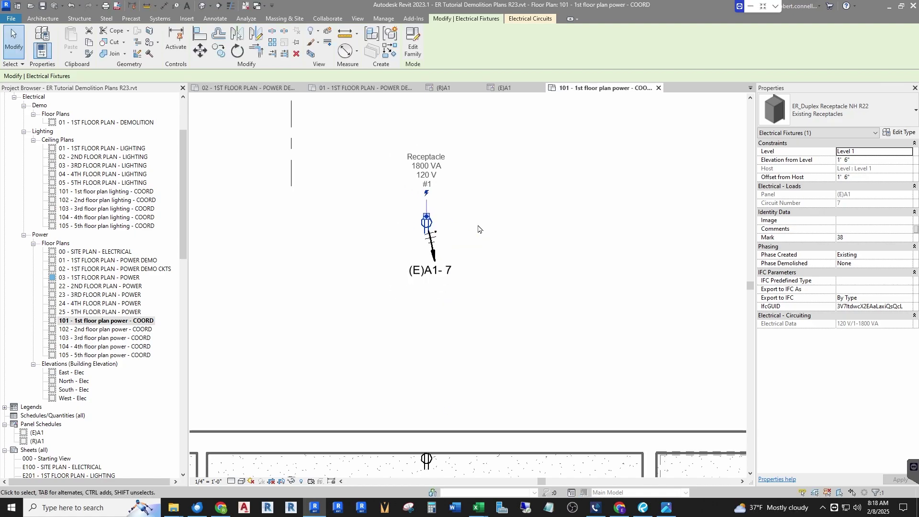
scroll(418, 219, "down", 3)
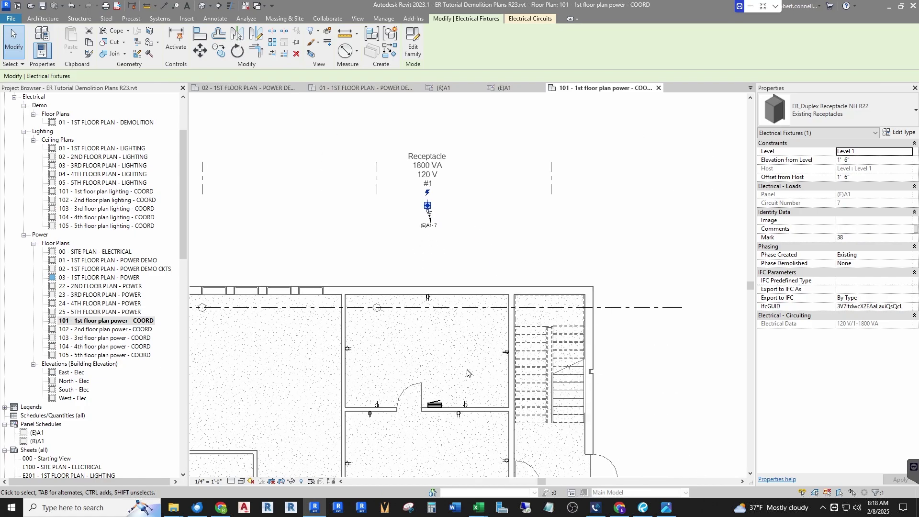
scroll(478, 266, "down", 2)
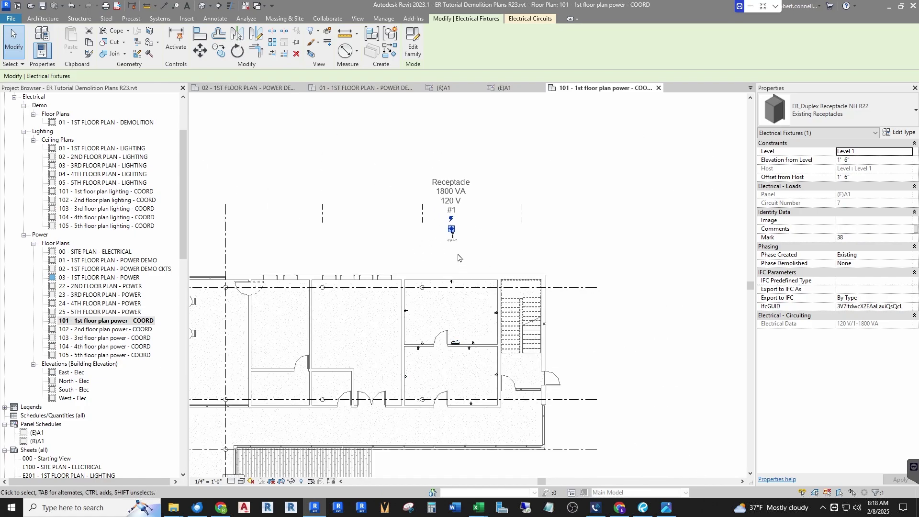
scroll(458, 257, "up", 3)
scroll(450, 191, "up", 2)
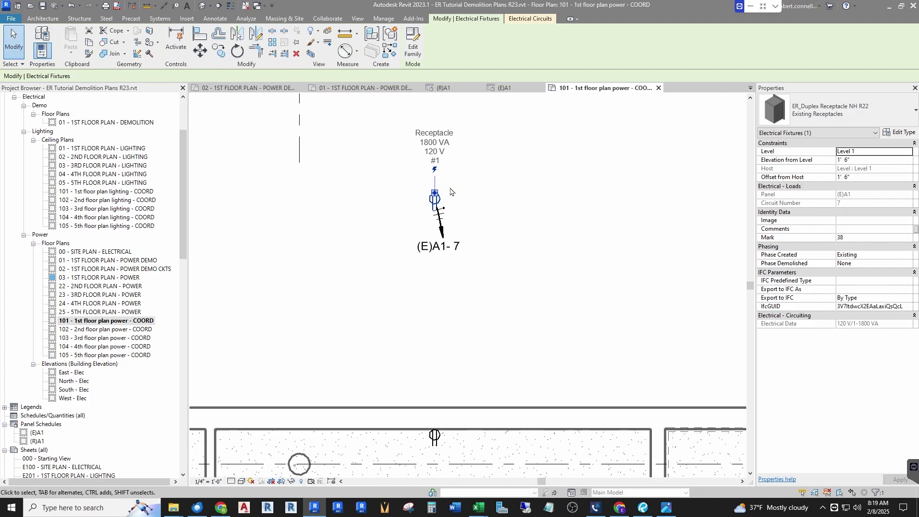
left_click(530, 19)
- Reconnect the receptacle's circuit to panel (R)A1 and display the (E)A1 panel schedule
left_click(311, 37)
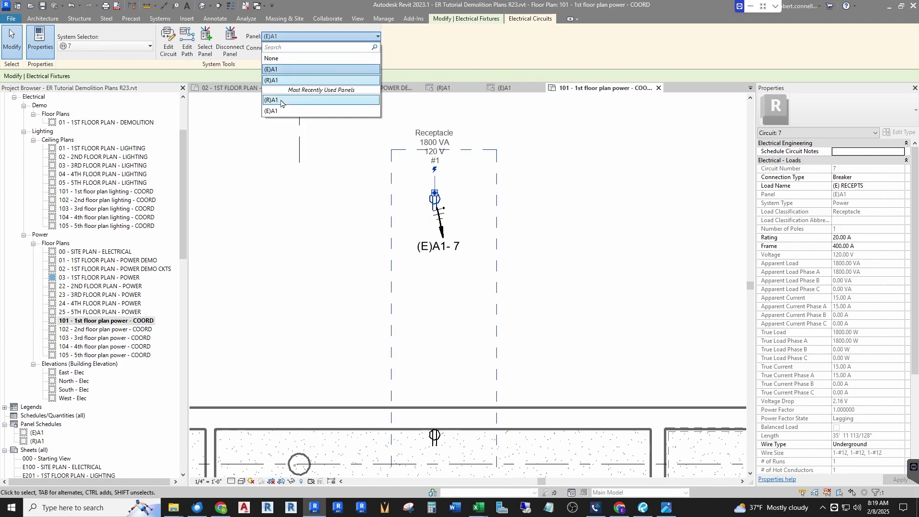
left_click(315, 100)
key("Escape")
scroll(458, 176, "down", 5)
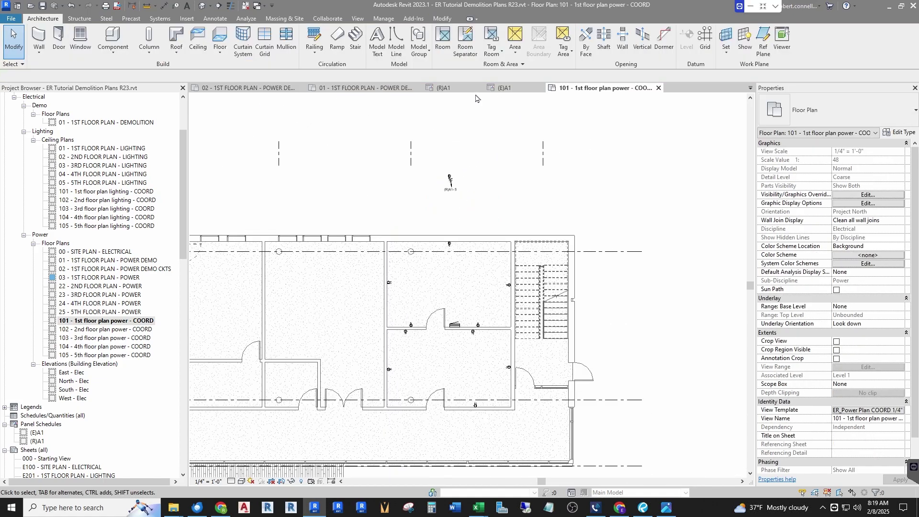
left_click(505, 92)
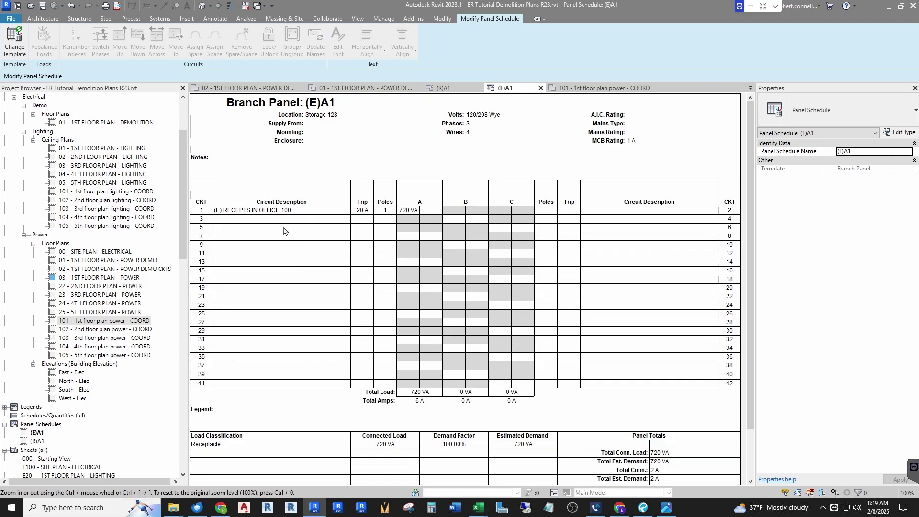
- In the (E)A1 panel schedule, assign the empty circuit 3 slot as a spare
key("ctrl+Tab")
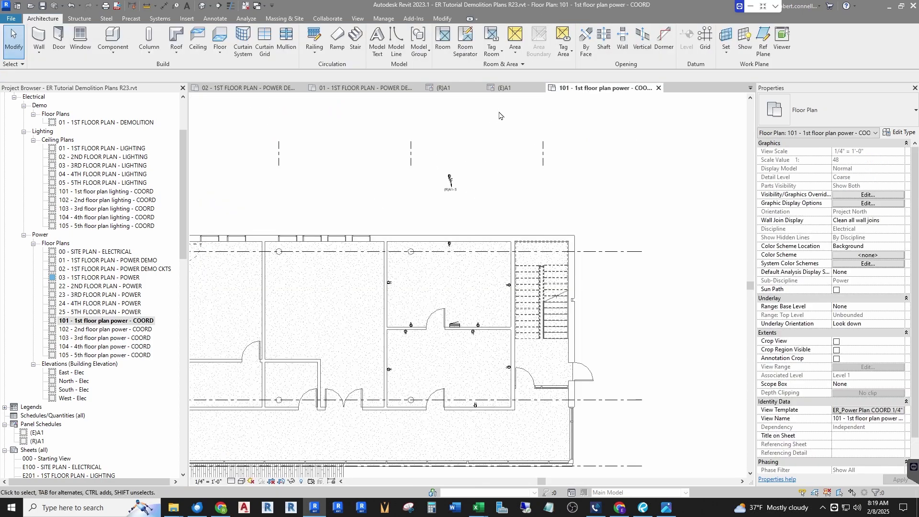
left_click(504, 88)
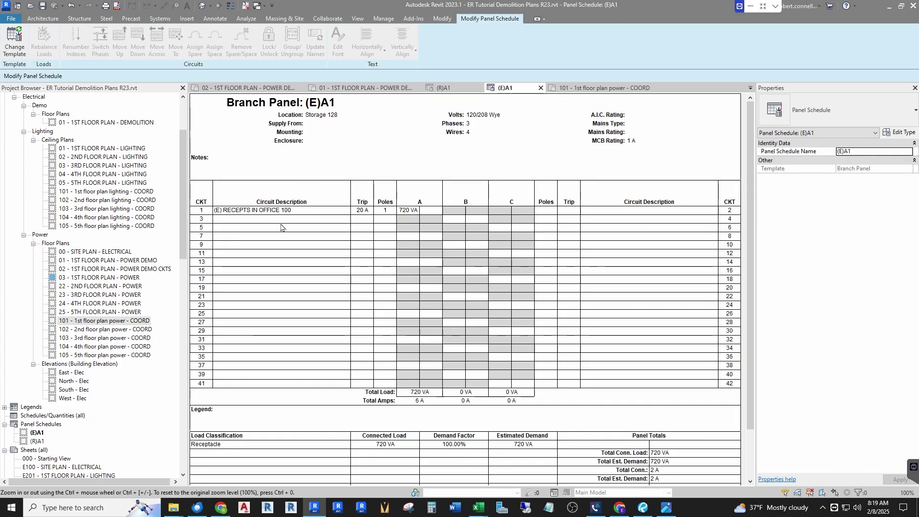
left_click(262, 228)
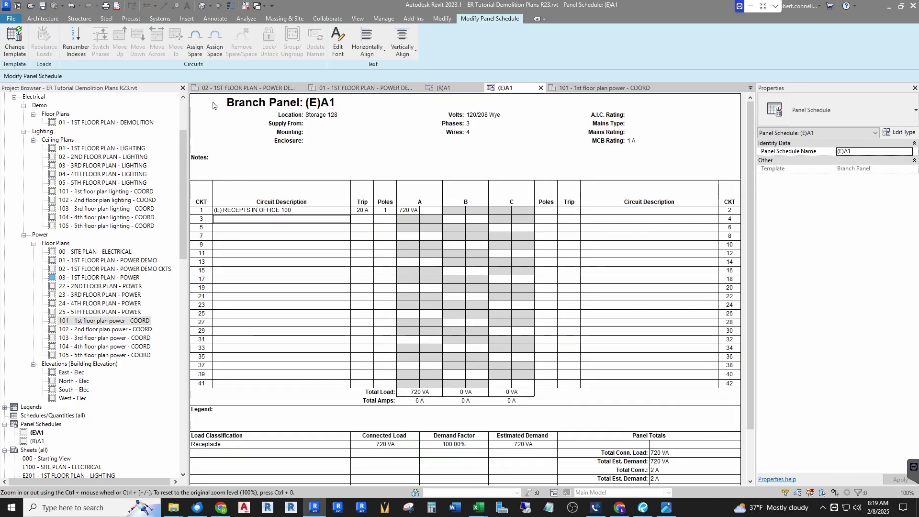
left_click(195, 48)
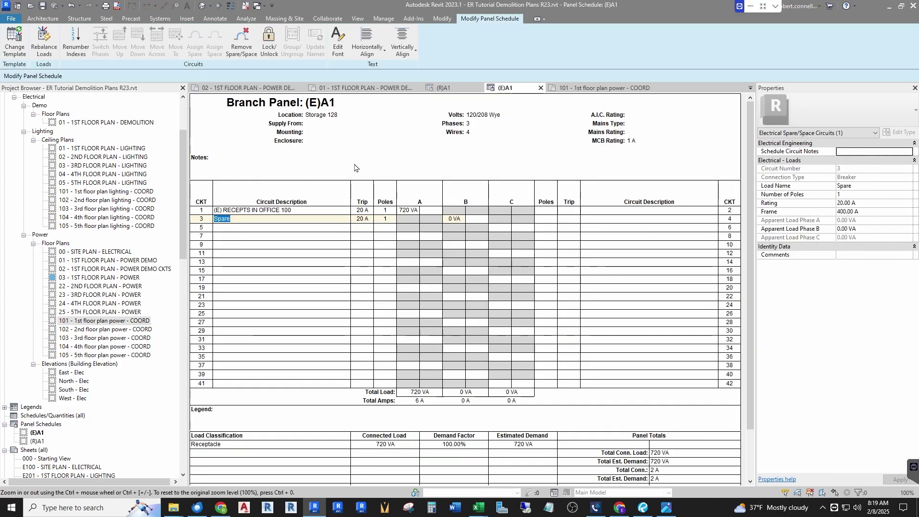
- Describe spare circuit 3 as '(E) RECEPTS - DEMO'
type("(E) rec")
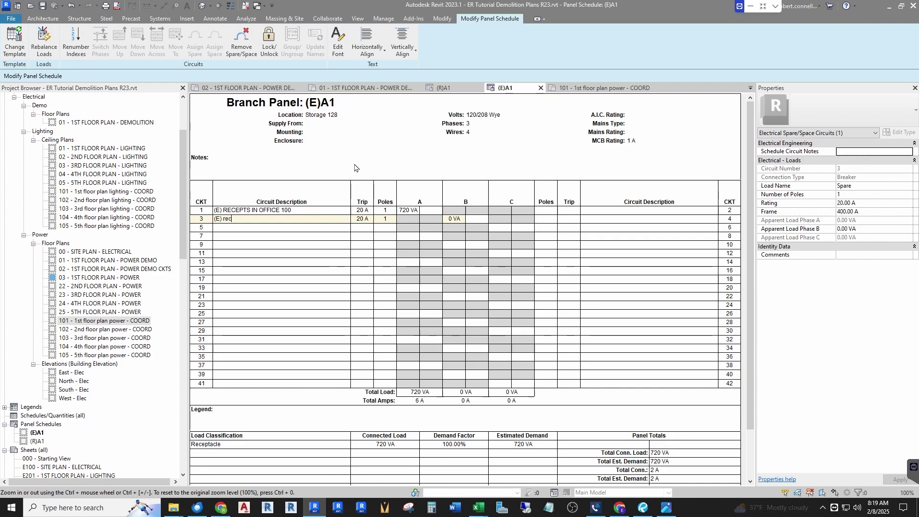
key("BackSpace")
type("RECEPTS")
key("Return")
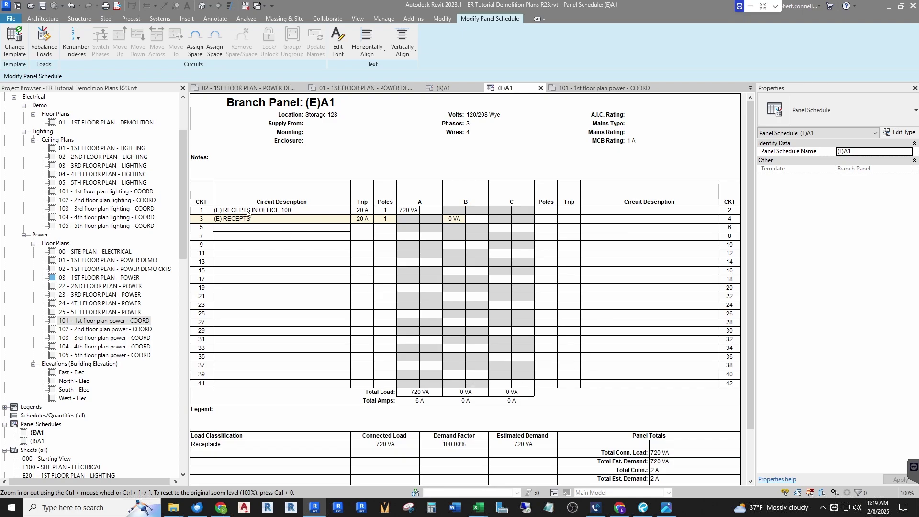
left_click(272, 218)
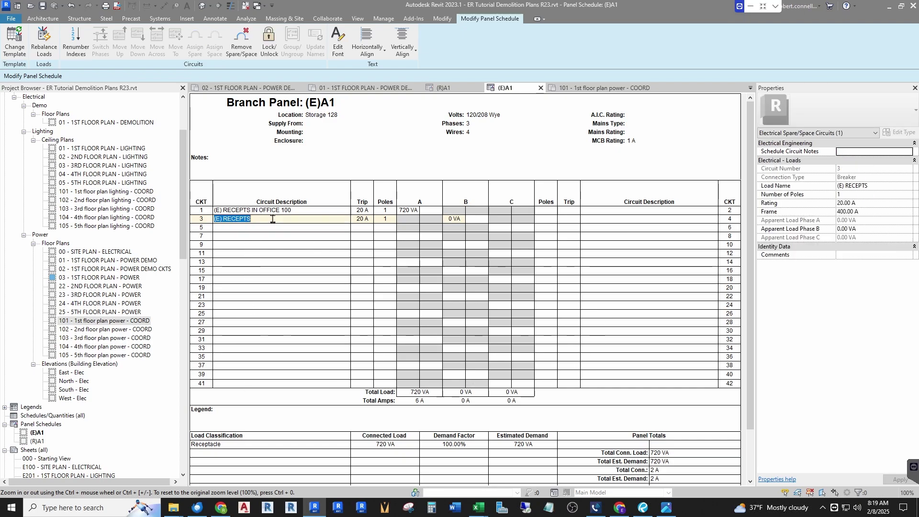
left_click(272, 218)
key("Return")
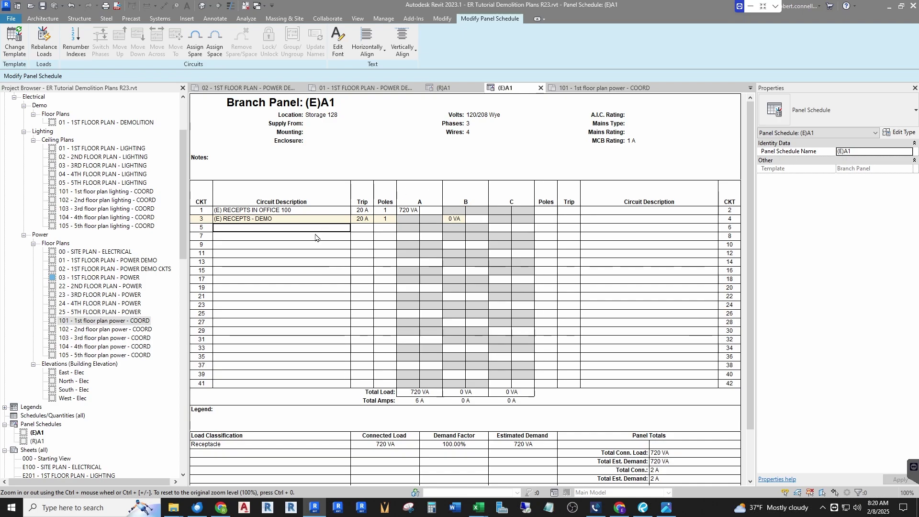
- View the (R)A1 panel schedule, then switch back to the 01 - 1ST FLOOR PLAN - POWER DEMO plan
left_click(452, 88)
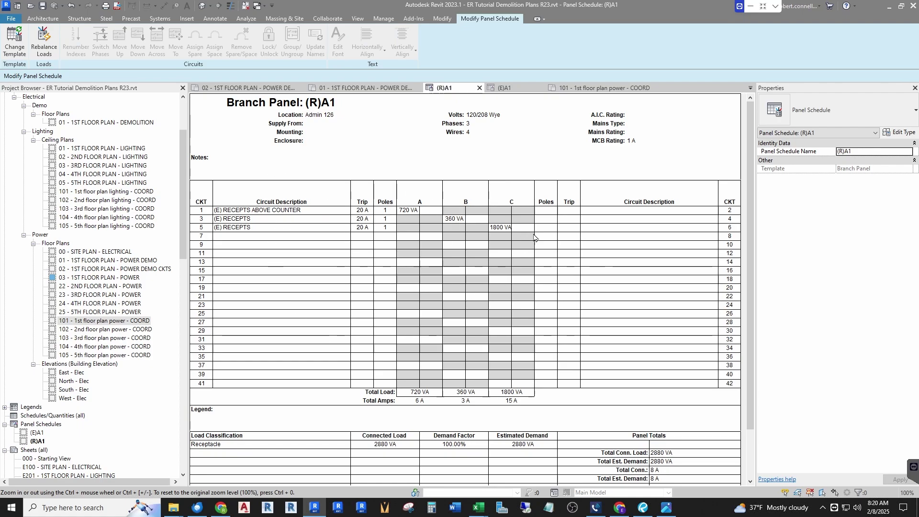
key("ctrl+Tab")
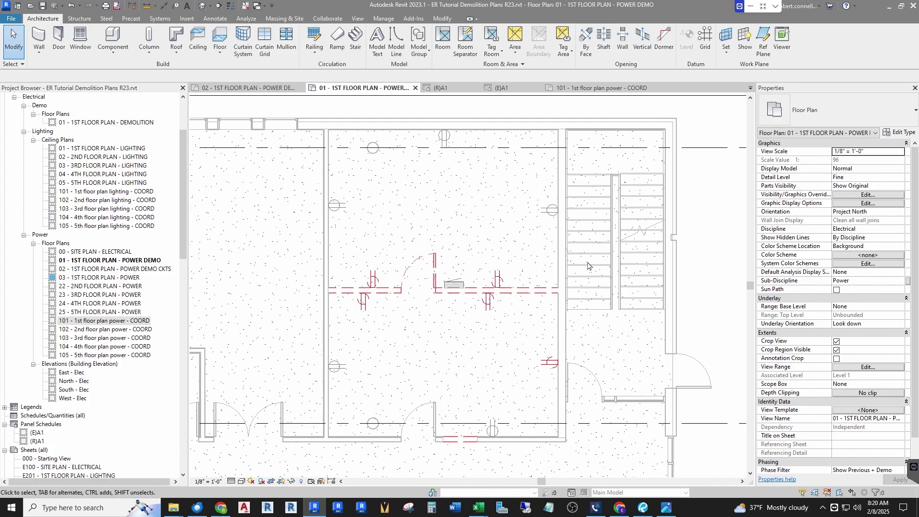
- Set panel (E)A1's Phase Demolished to New Construction and apply the change
left_click(472, 286)
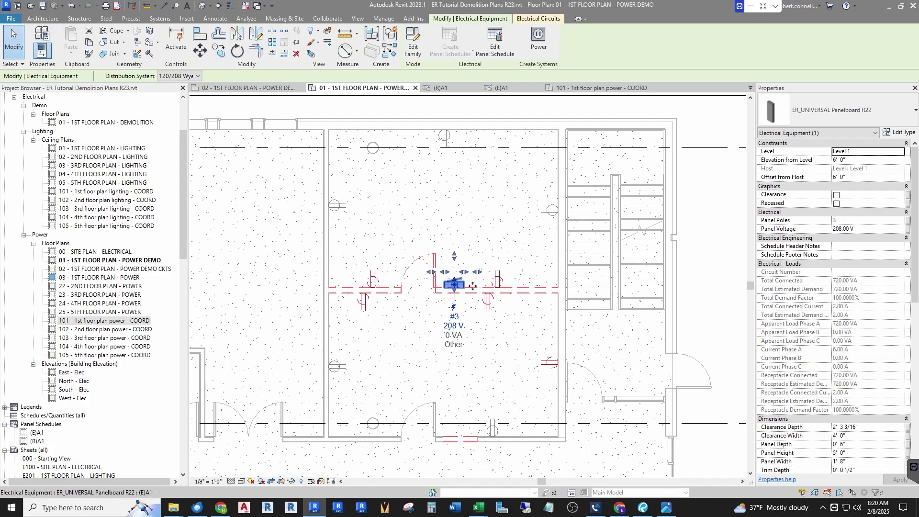
scroll(868, 286, "down", 10)
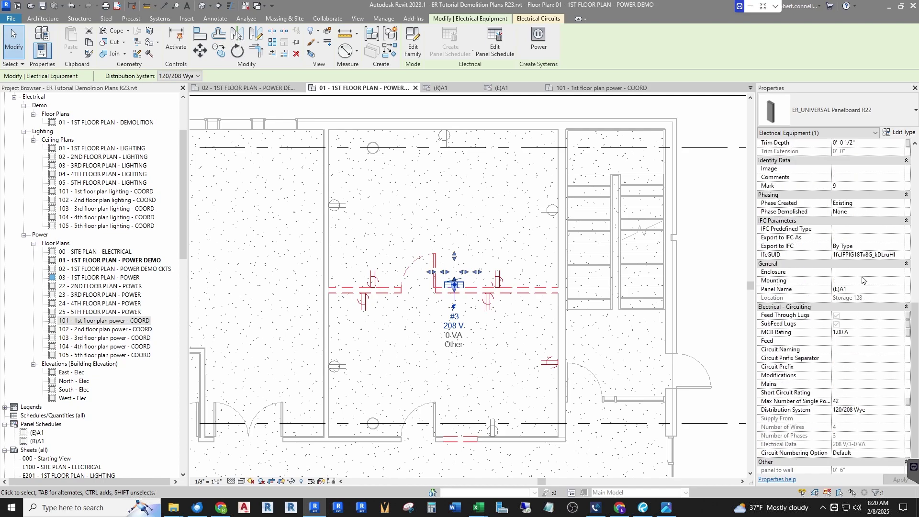
left_click(890, 211)
left_click(900, 212)
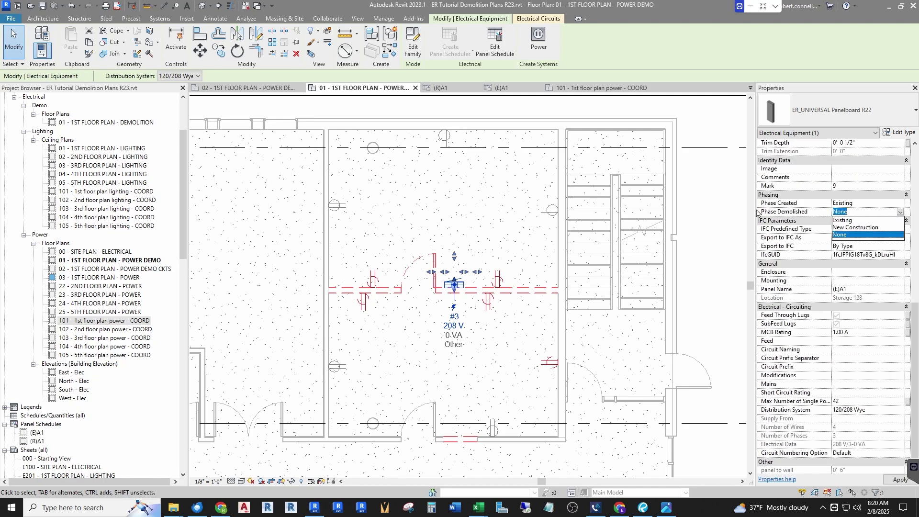
left_click(860, 228)
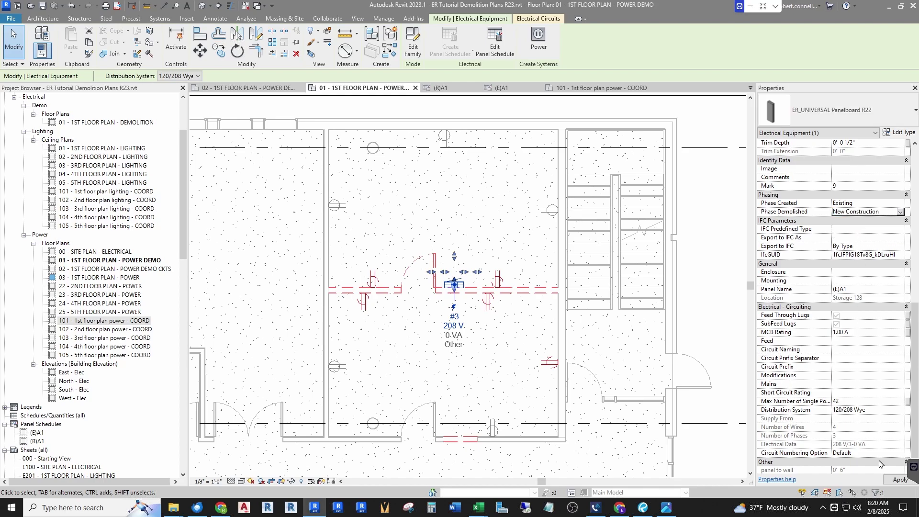
left_click(892, 480)
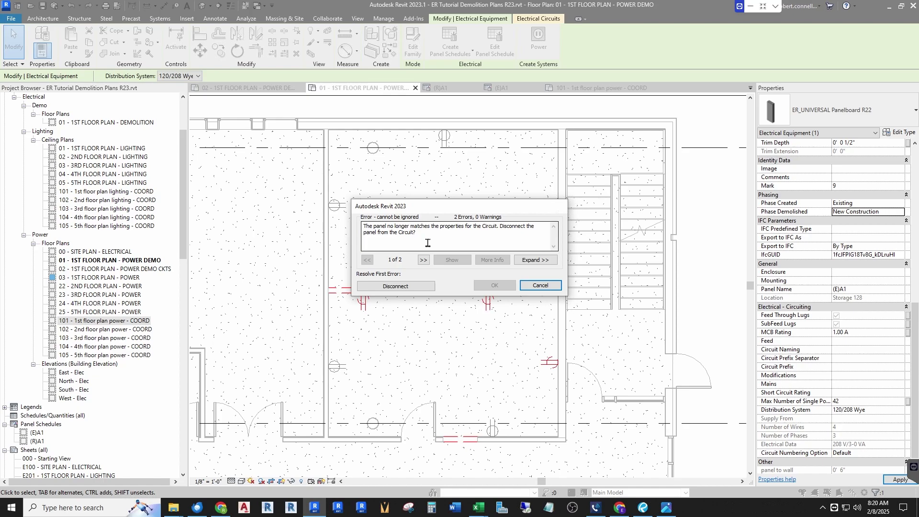
- Review the second disconnect-panel error, then switch to the (E)A1 panel schedule view
left_click(423, 260)
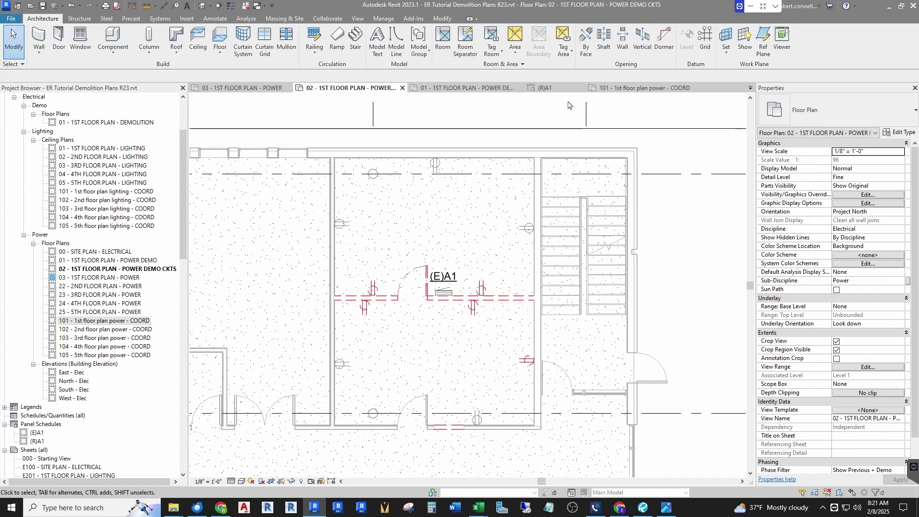
left_click(750, 87)
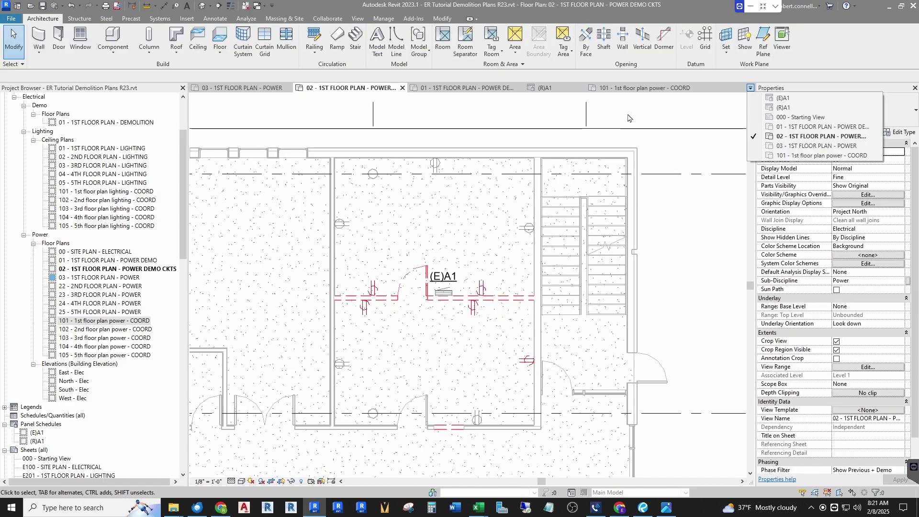
left_click(785, 158)
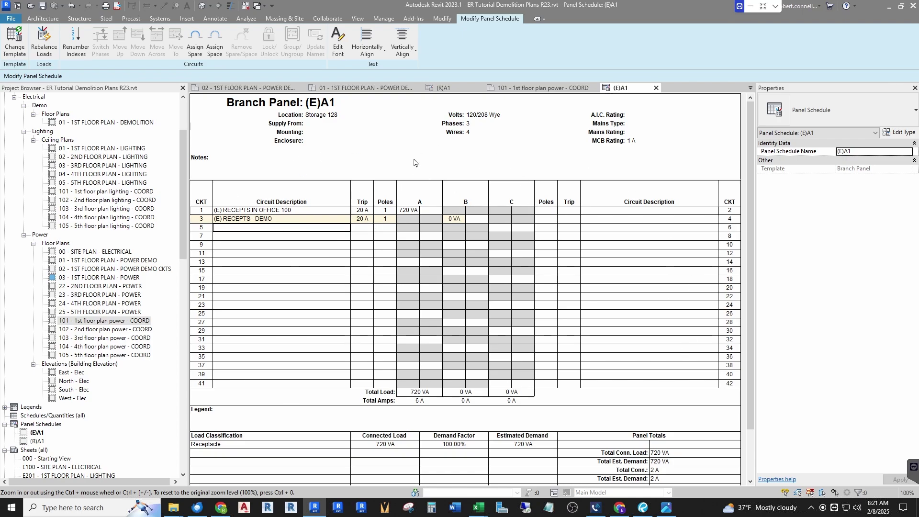
- Switch to the 01 - 1ST FLOOR PLAN - POWER DEMO view showing panel (E)A1
left_click(382, 88)
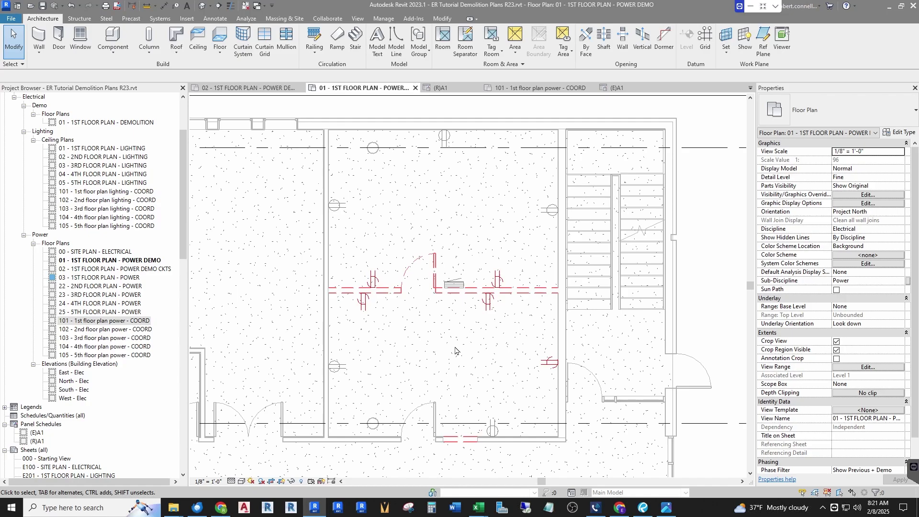
- Select panel (E)A1 and bring its Comments field into view in Properties
left_click(455, 286)
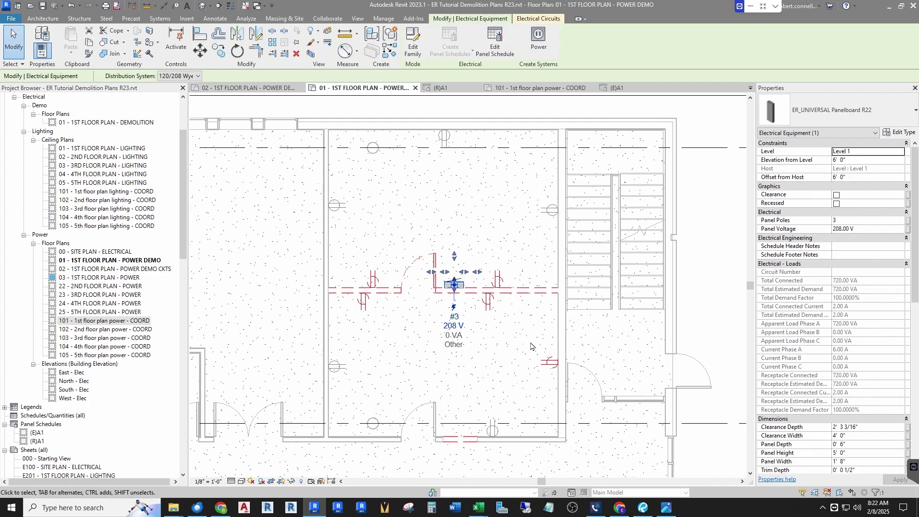
scroll(789, 330, "down", 3)
scroll(788, 333, "down", 3)
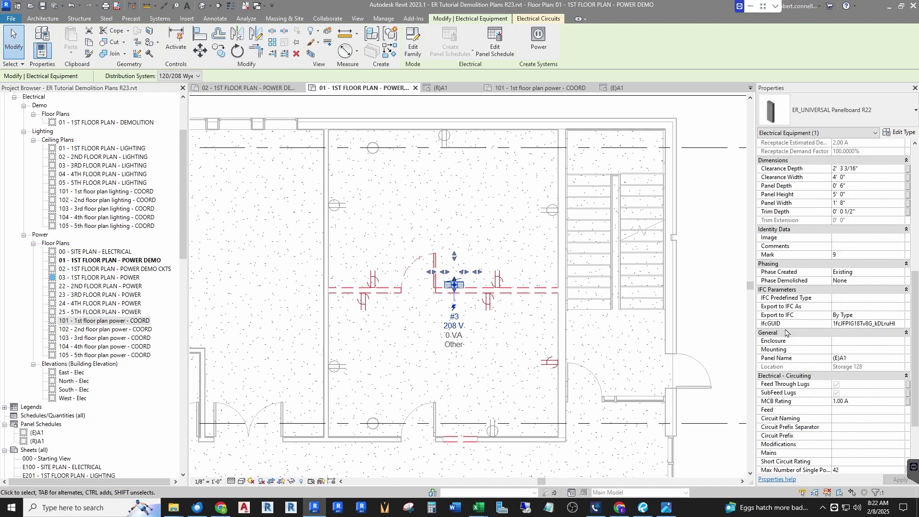
scroll(738, 290, "up", 3)
scroll(906, 239, "down", 1)
scroll(390, 301, "down", 2)
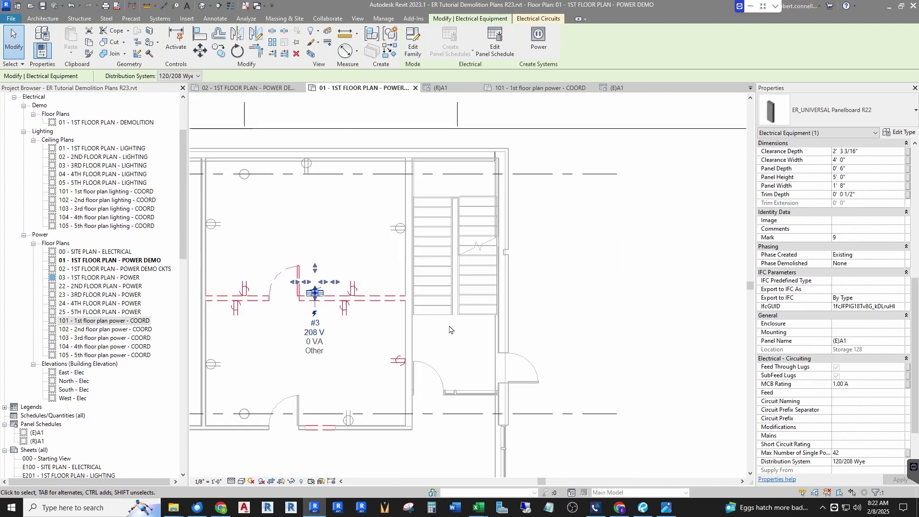
scroll(788, 252, "up", 1)
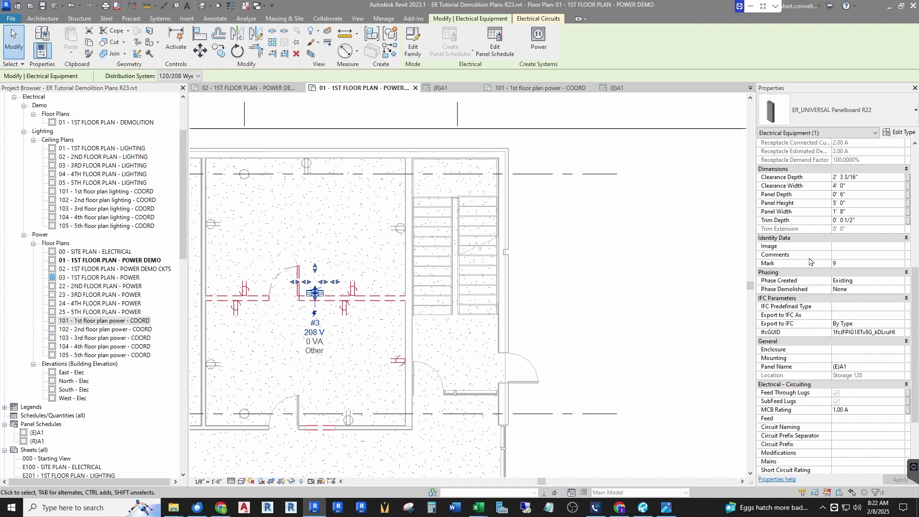
- Enter DEMO as the panel's Comments value and deselect the panel
left_click(890, 257)
type("D")
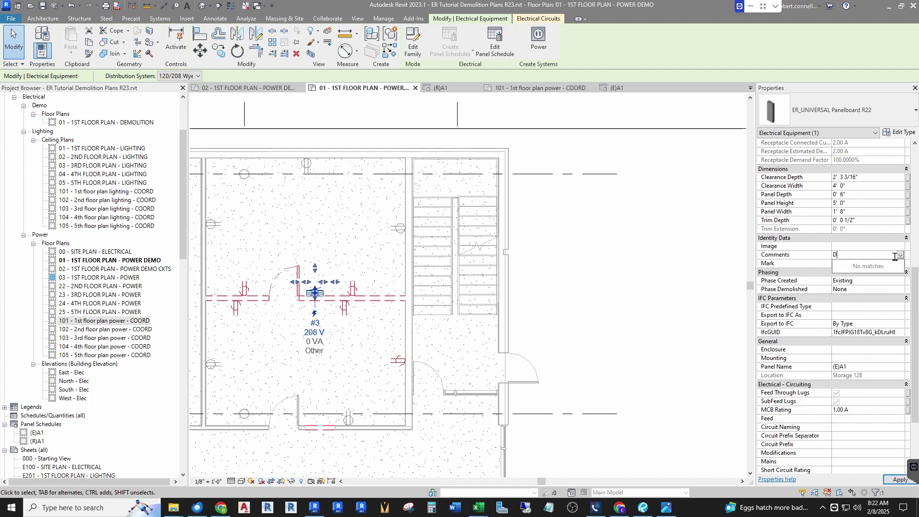
type("EMO")
key("Return")
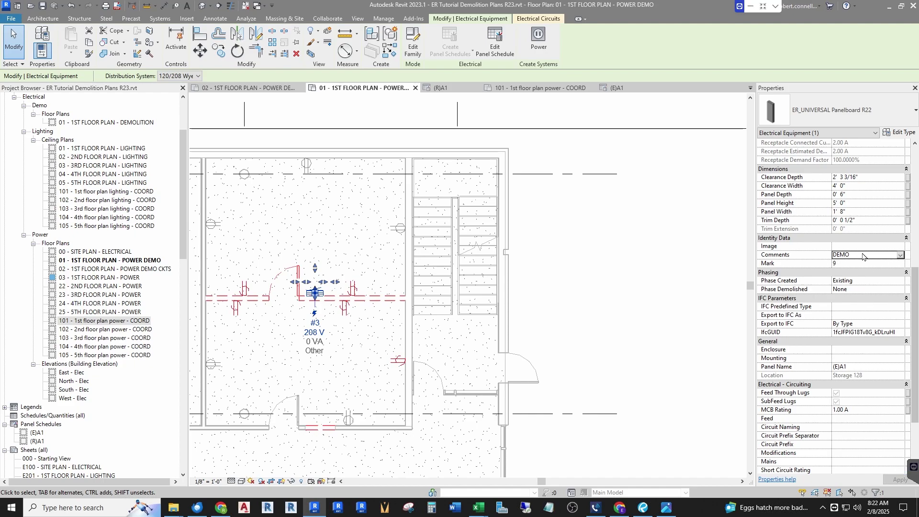
scroll(675, 282, "down", 2)
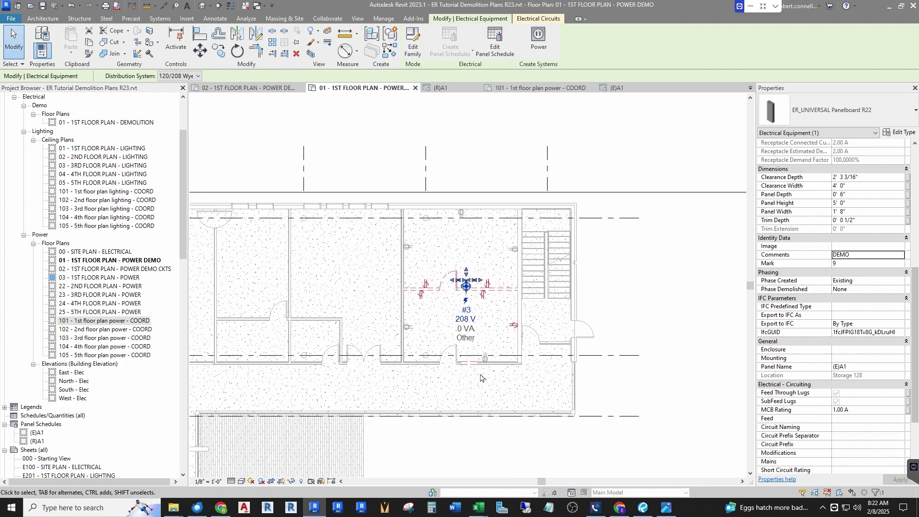
scroll(481, 378, "up", 2)
key("Escape")
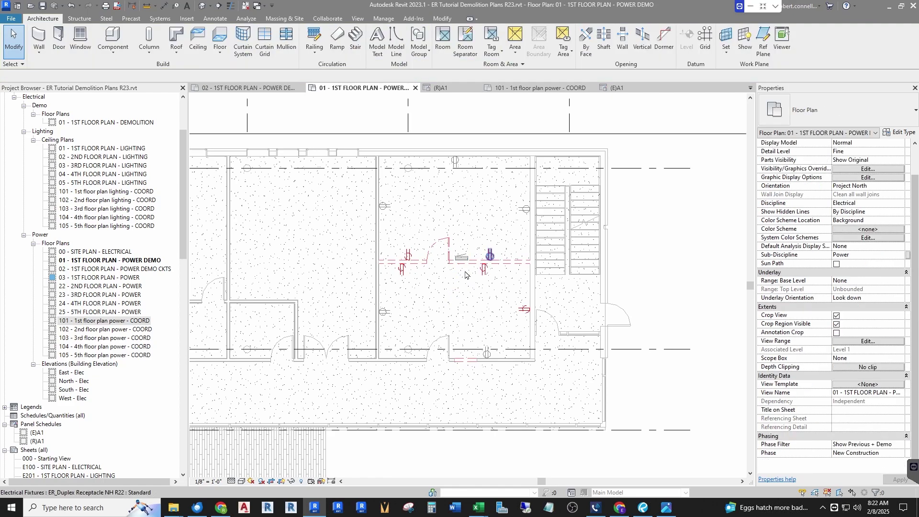
- Open 03 - 1ST FLOOR PLAN - POWER, confirm the panel's Comments read DEMO, then open its Visibility/Graphics Overrides
double_click(109, 278)
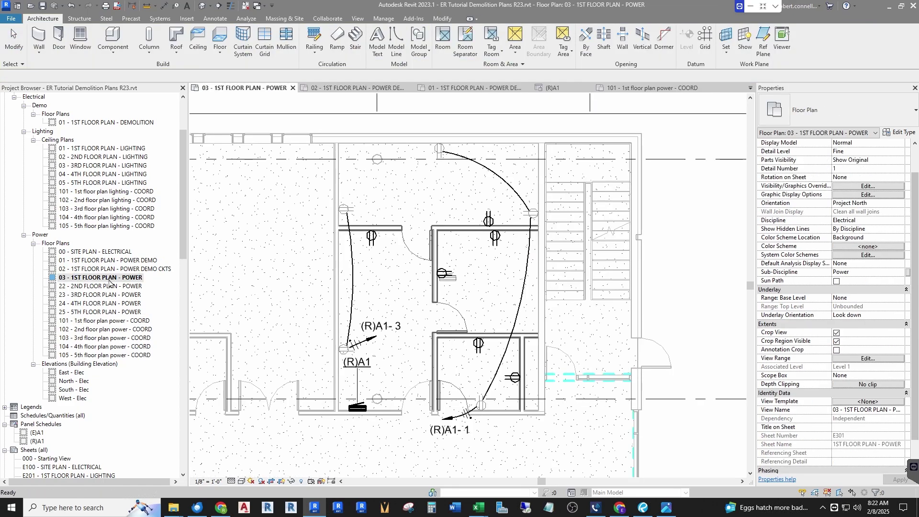
left_click(453, 286)
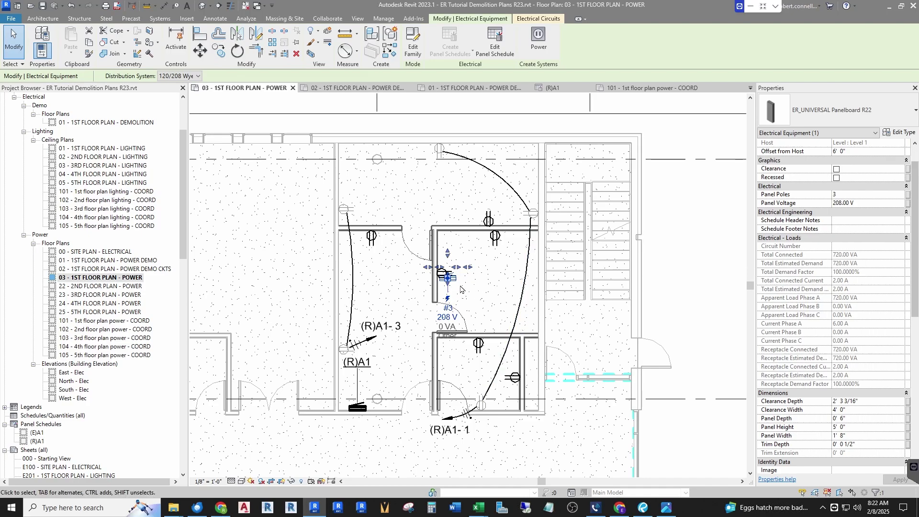
scroll(841, 342, "down", 9)
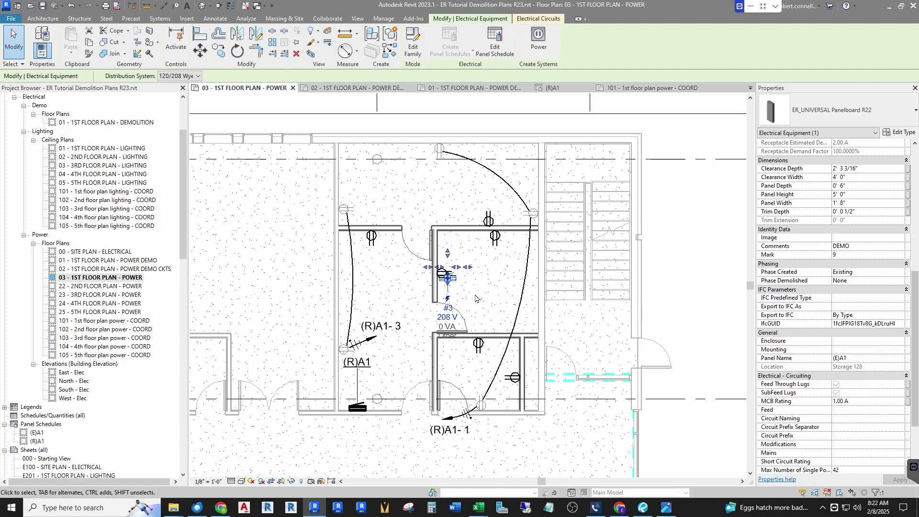
key("Escape")
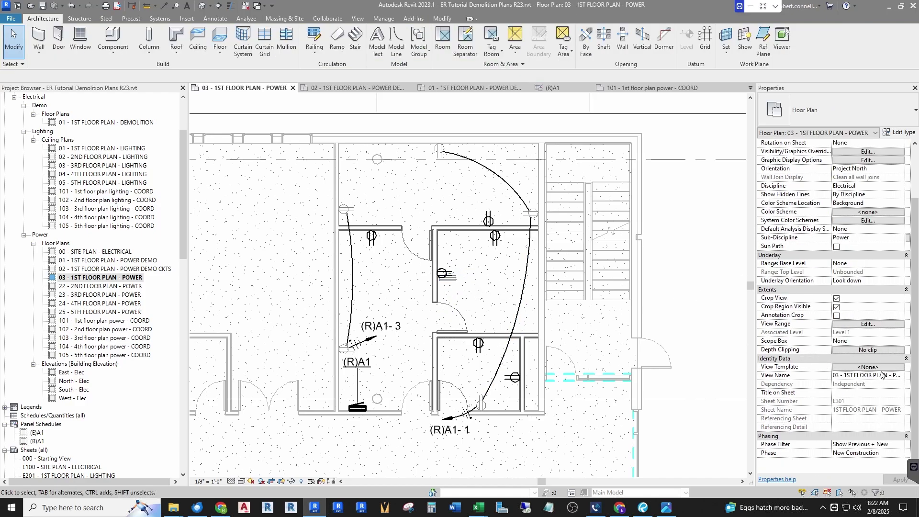
scroll(874, 335, "up", 3)
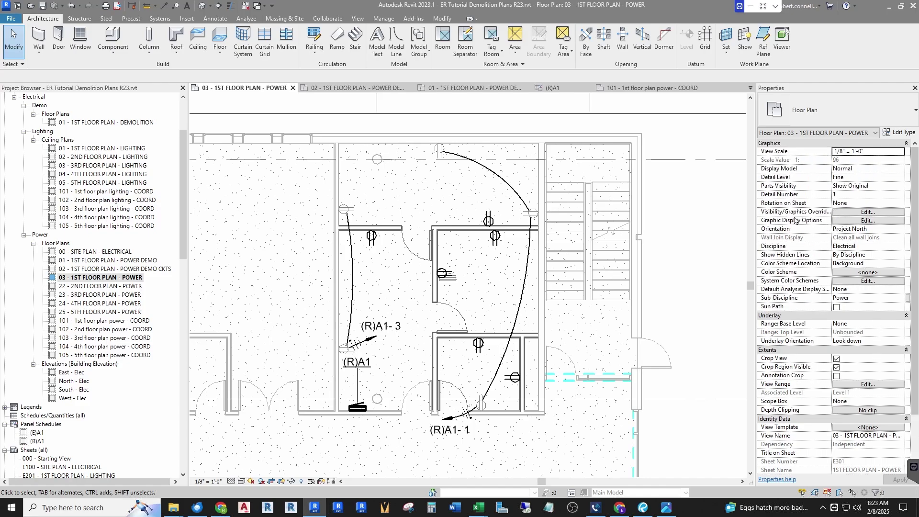
left_click(856, 214)
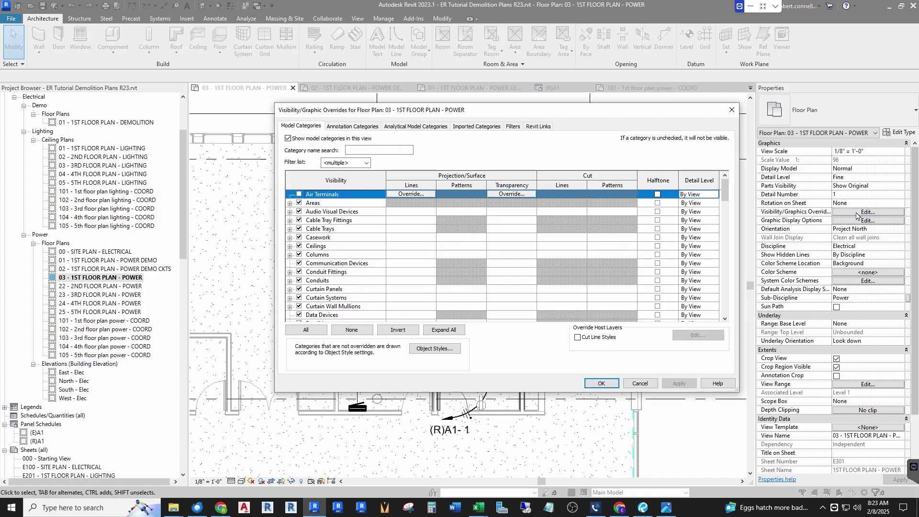
- Go to the Filters tab of the view overrides and open the filter definitions via Edit/New
left_click(514, 127)
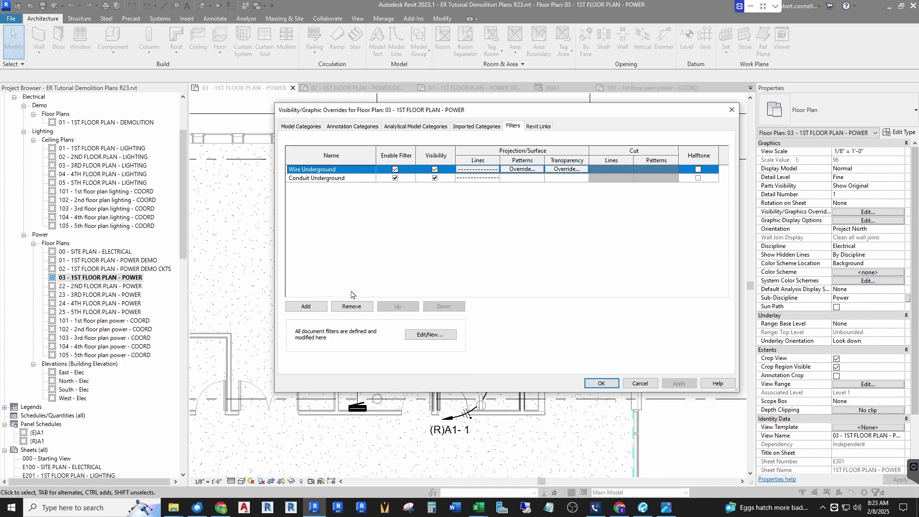
left_click(425, 335)
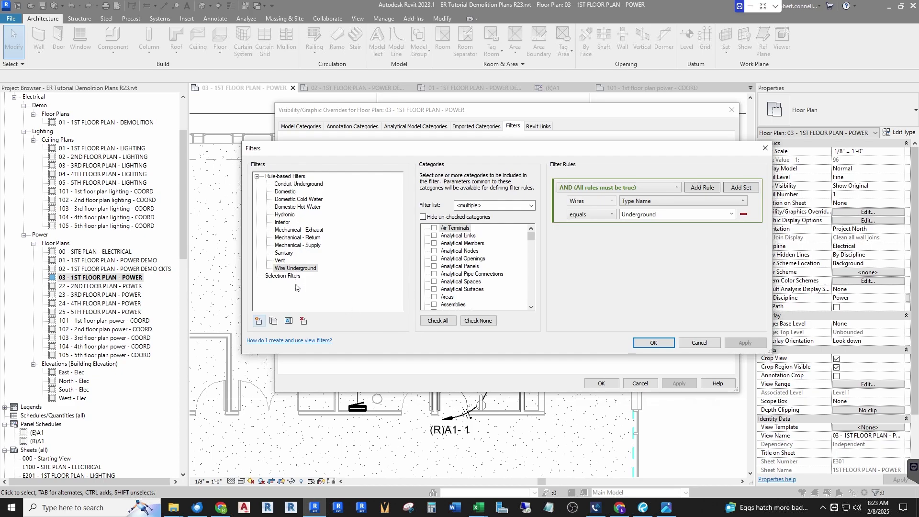
- Create a DEMO rule-based filter for Electrical Equipment, Electrical Fixtures, Lighting Devices and Lighting Fixtures
left_click(258, 321)
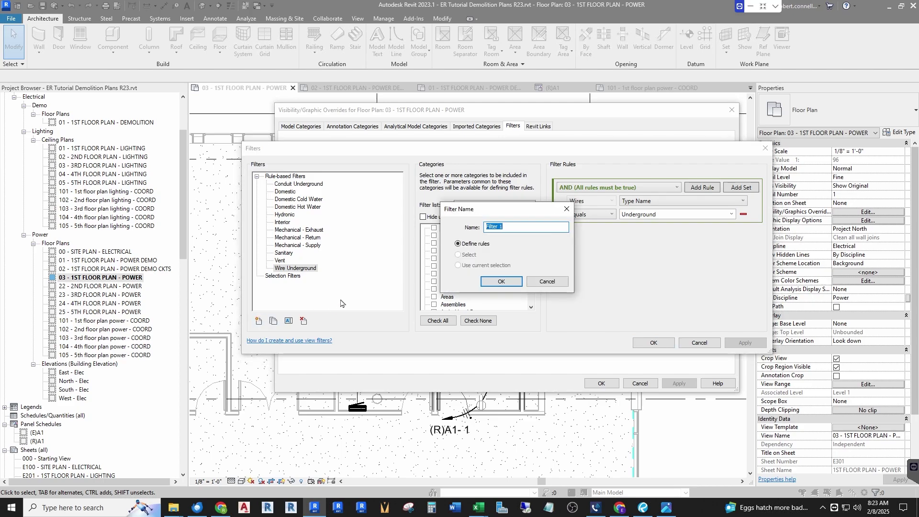
type("DEMO")
key("Return")
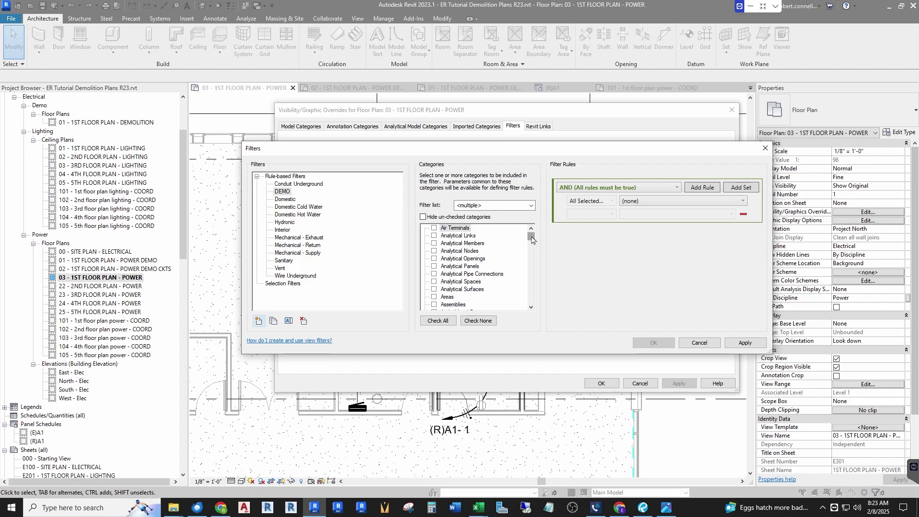
left_click_drag(531, 239, 531, 260)
scroll(459, 289, "up", 2)
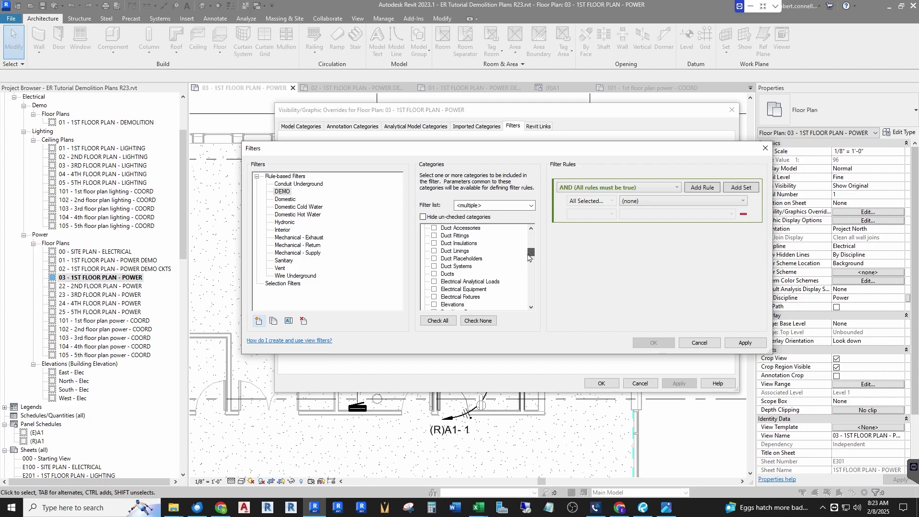
left_click(434, 289)
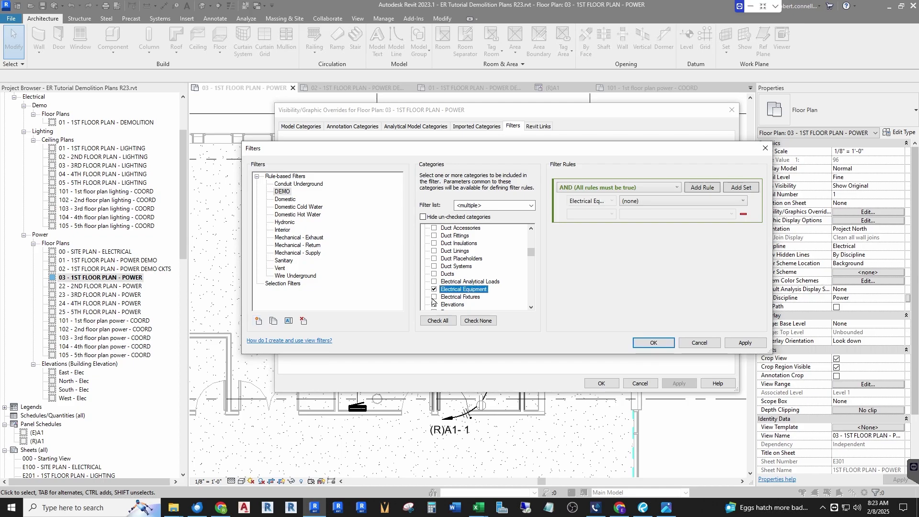
left_click(434, 297)
left_click_drag(532, 253, 533, 269)
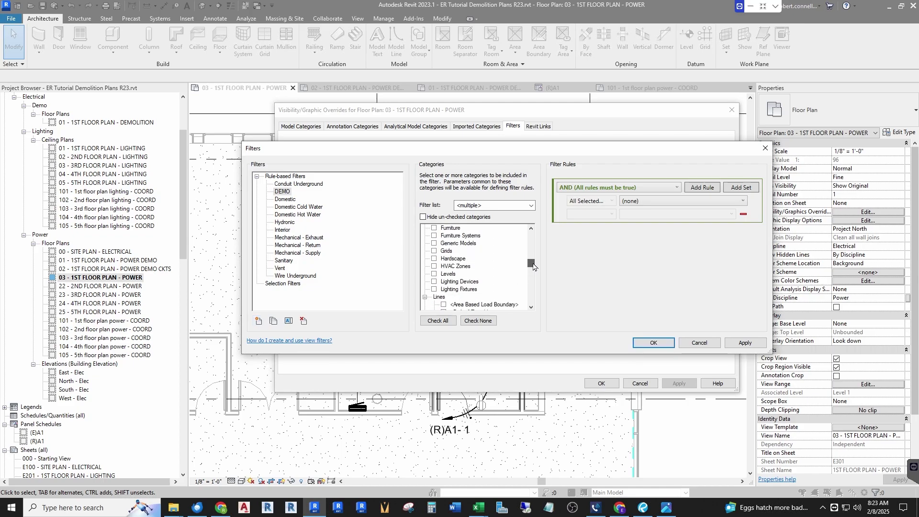
left_click(434, 281)
left_click(435, 289)
left_click(678, 187)
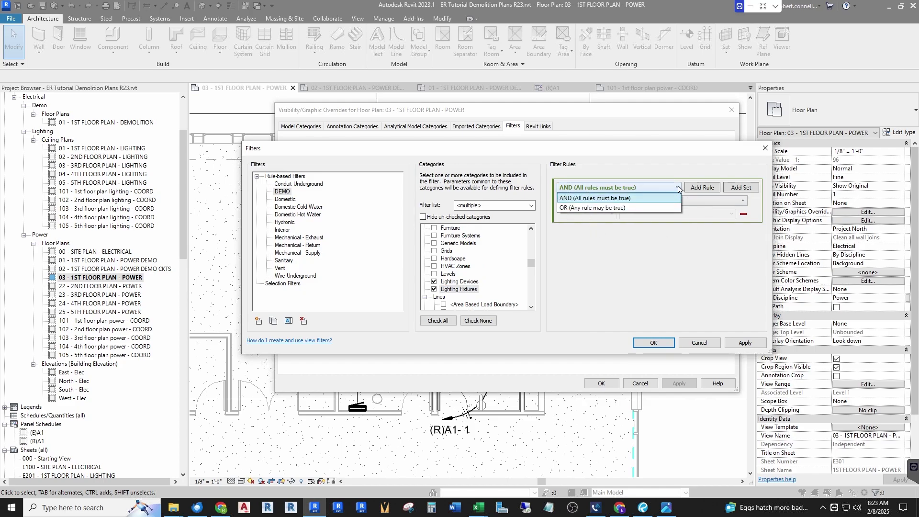
- Give the DEMO filter an AND rule of Comments contains DEMO and save it
left_click(678, 188)
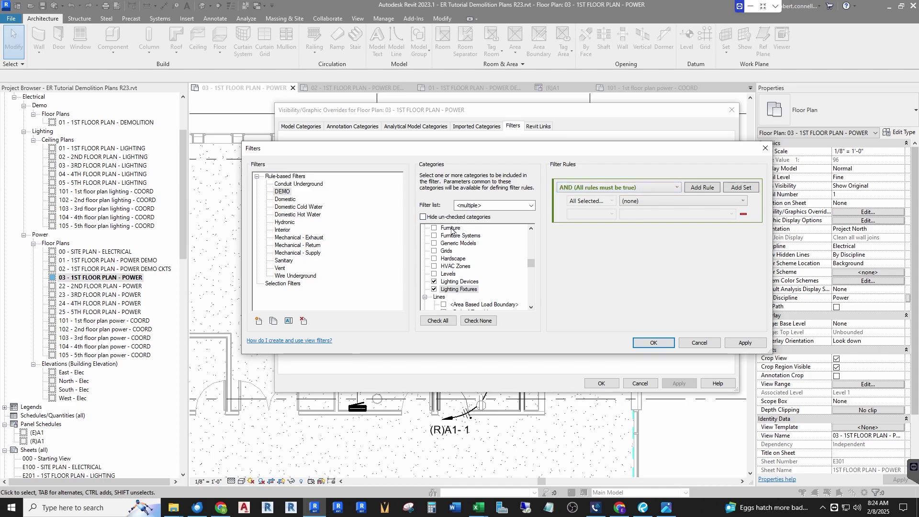
left_click(655, 207)
left_click(744, 201)
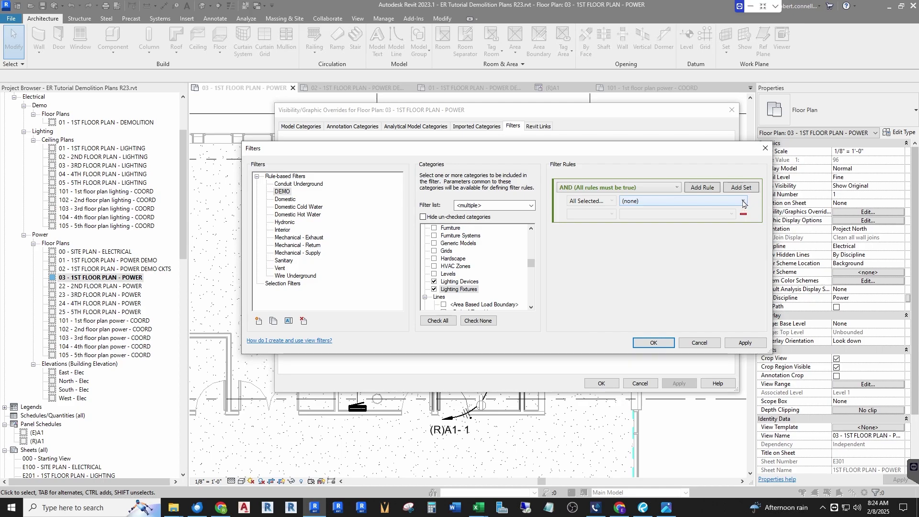
left_click(743, 202)
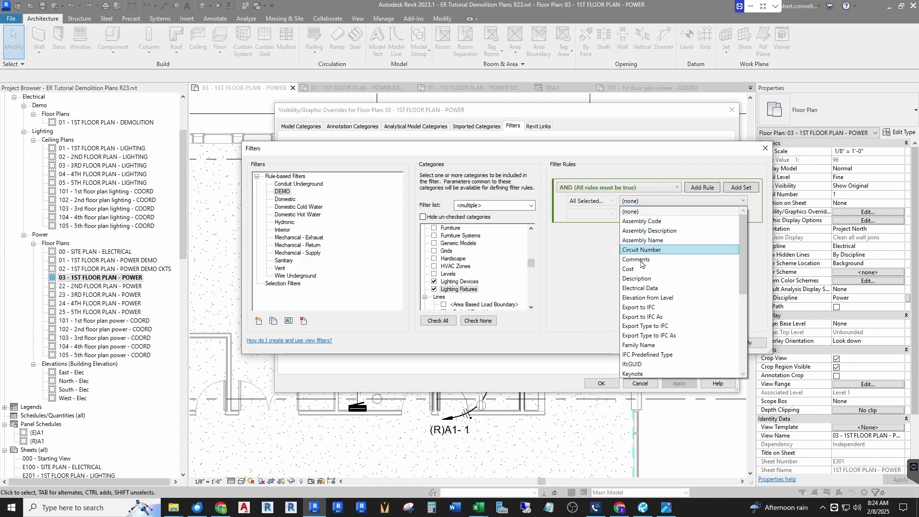
left_click(639, 261)
left_click(611, 215)
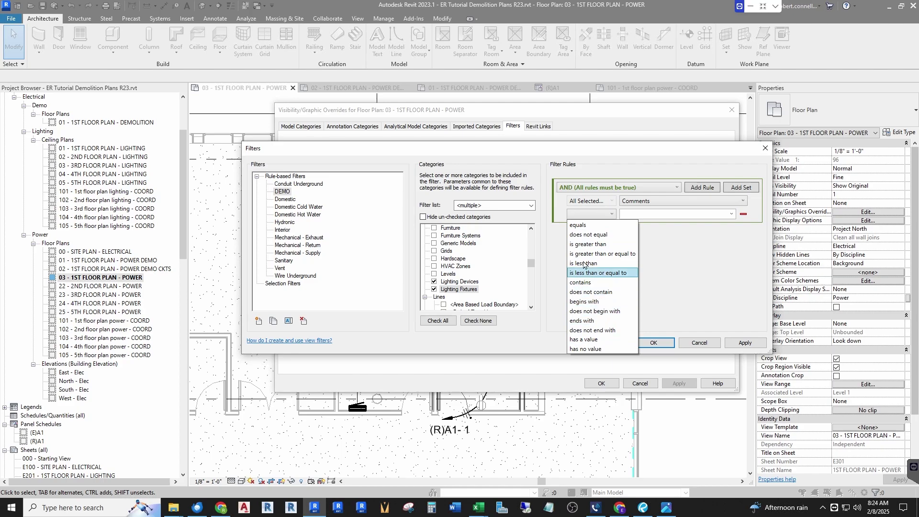
left_click(585, 283)
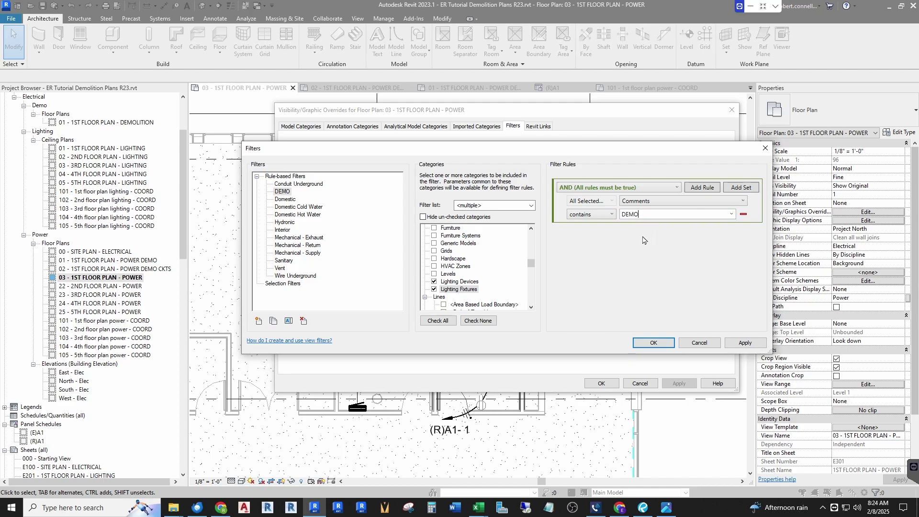
left_click(654, 345)
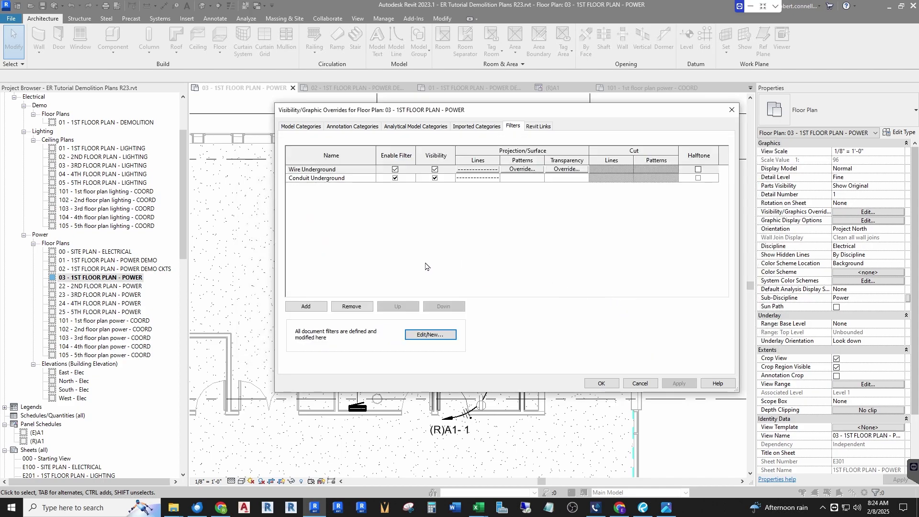
- Add the DEMO filter to the 03 power plan's view filters
left_click(307, 307)
left_click(463, 209)
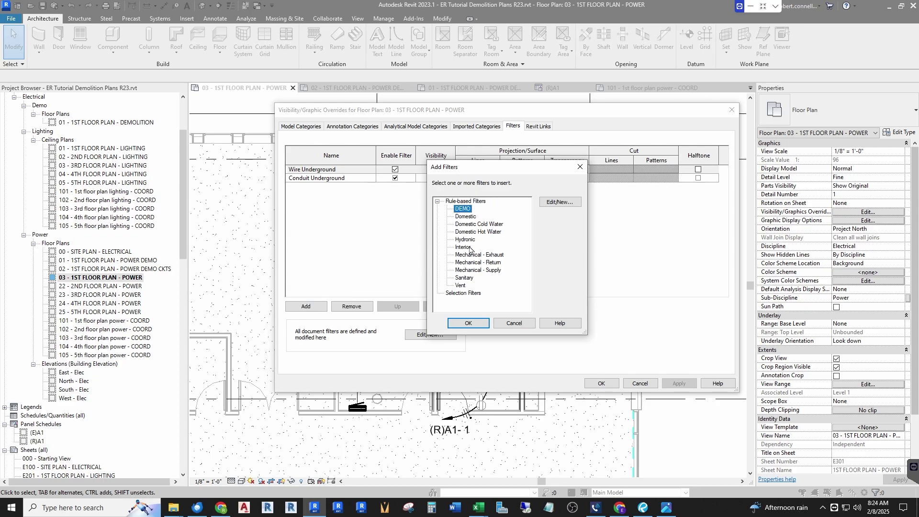
left_click(465, 323)
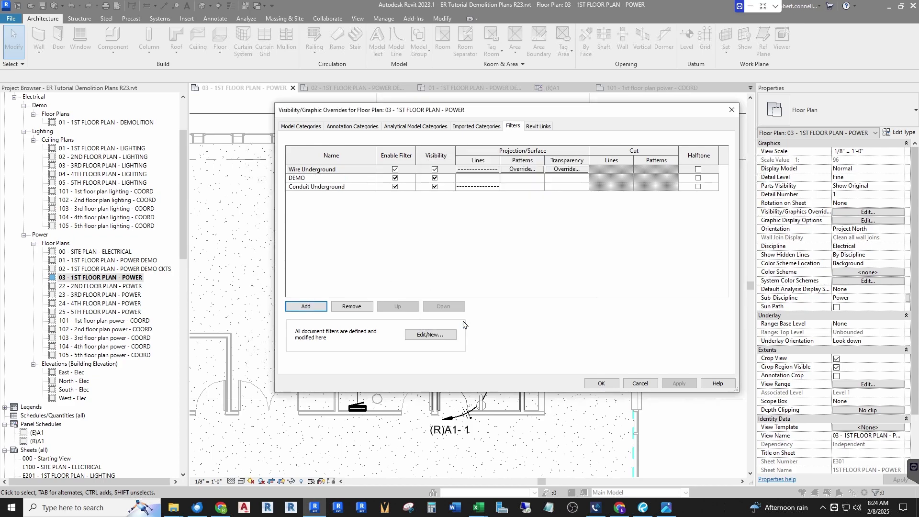
- Turn off Visibility for the DEMO filter row and apply the overrides to the plan
left_click(395, 178)
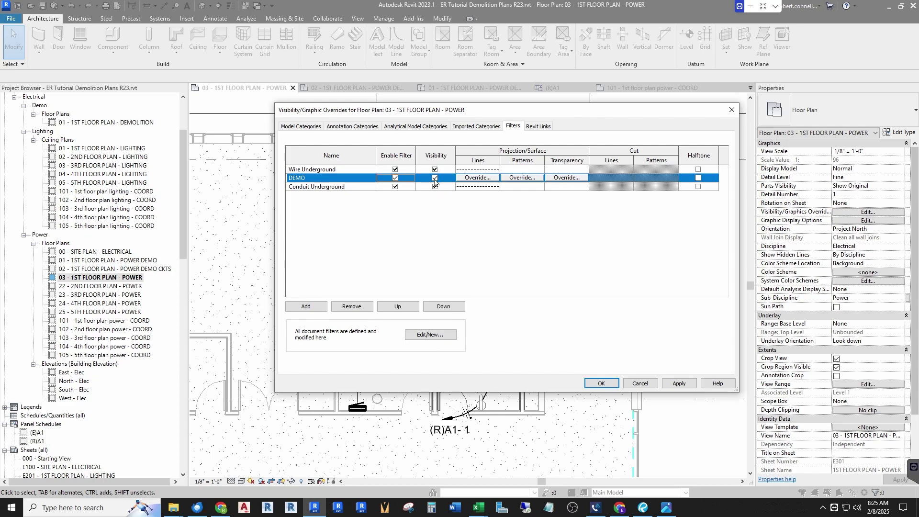
left_click(434, 179)
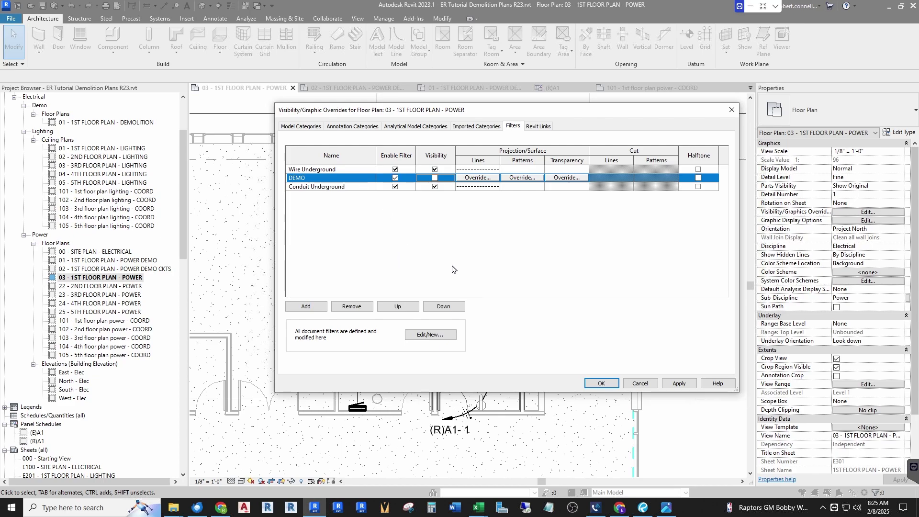
left_click(602, 384)
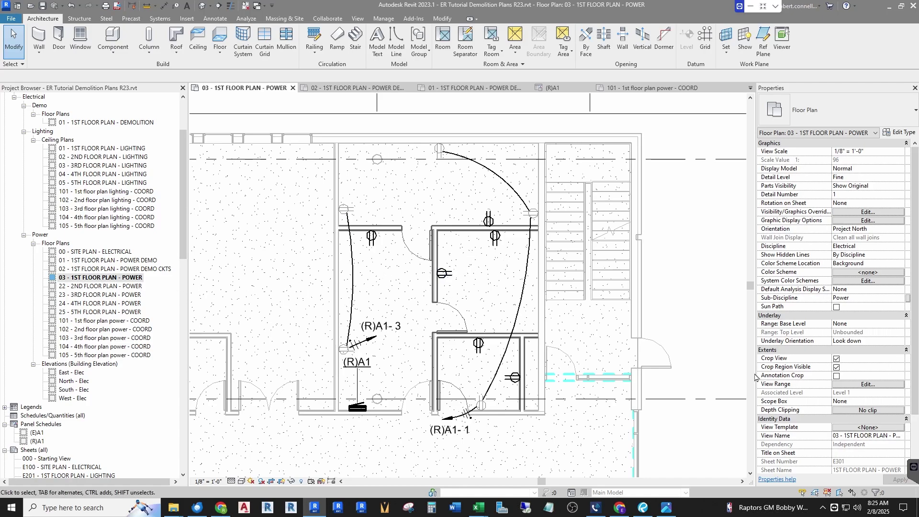
- Open the 02 - 1ST FLOOR PLAN - POWER DEMO CKTS plan view showing panel (E)A1
double_click(101, 269)
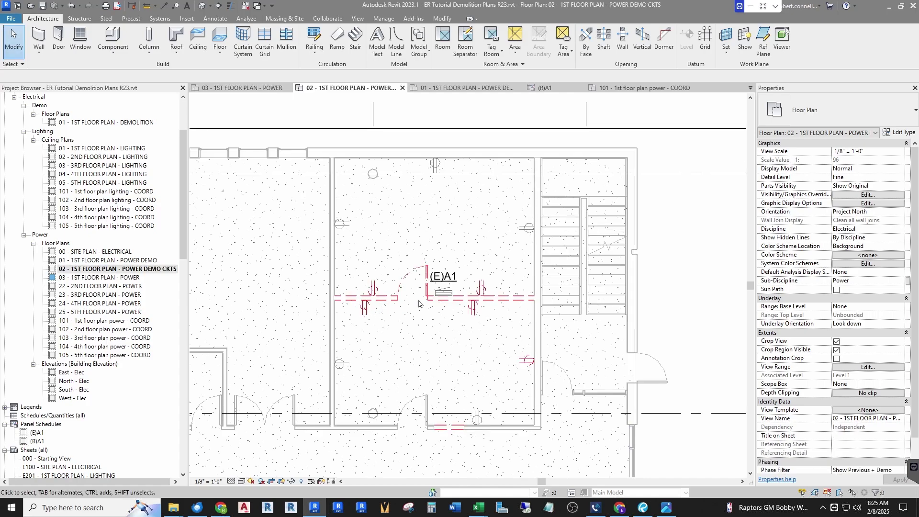